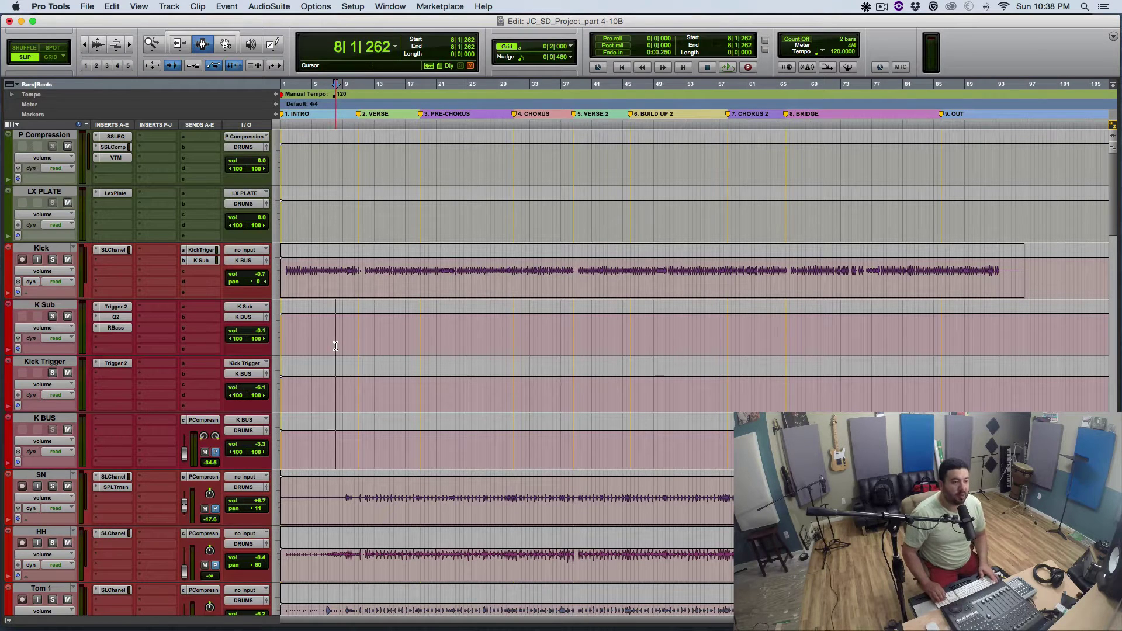
- Check the automation enable window, then audition the session from the start
{"action": "key", "text": "super+4"}
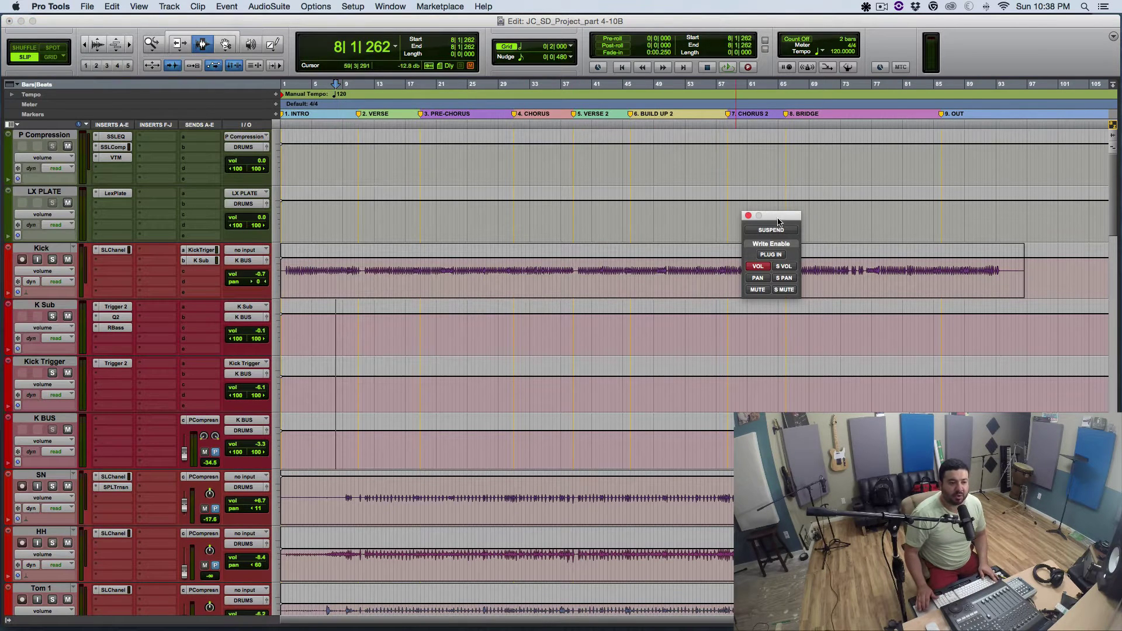
{"action": "left_click_drag", "start_coordinate": [778, 219], "coordinate": [527, 167]}
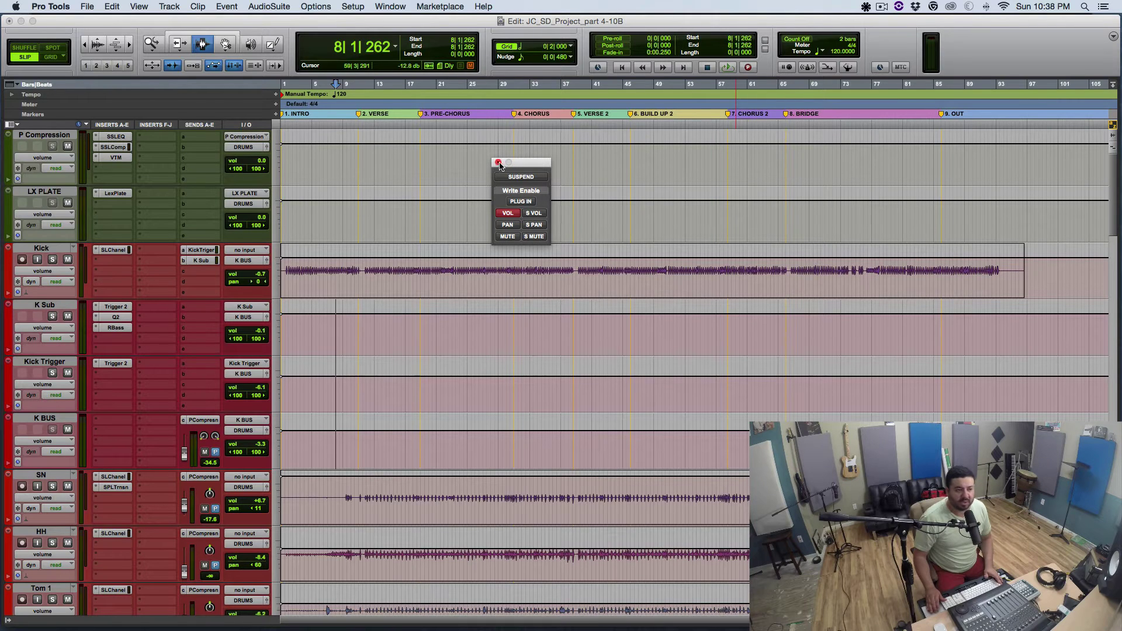
{"action": "left_click_drag", "start_coordinate": [526, 168], "coordinate": [541, 170]}
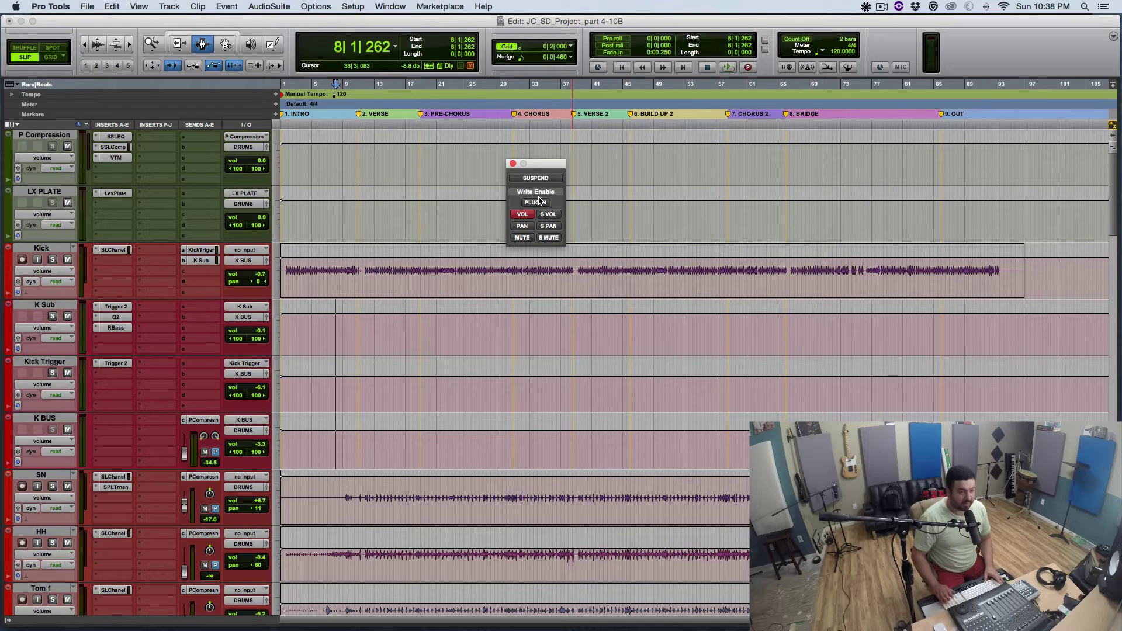
{"action": "key", "text": "super+4"}
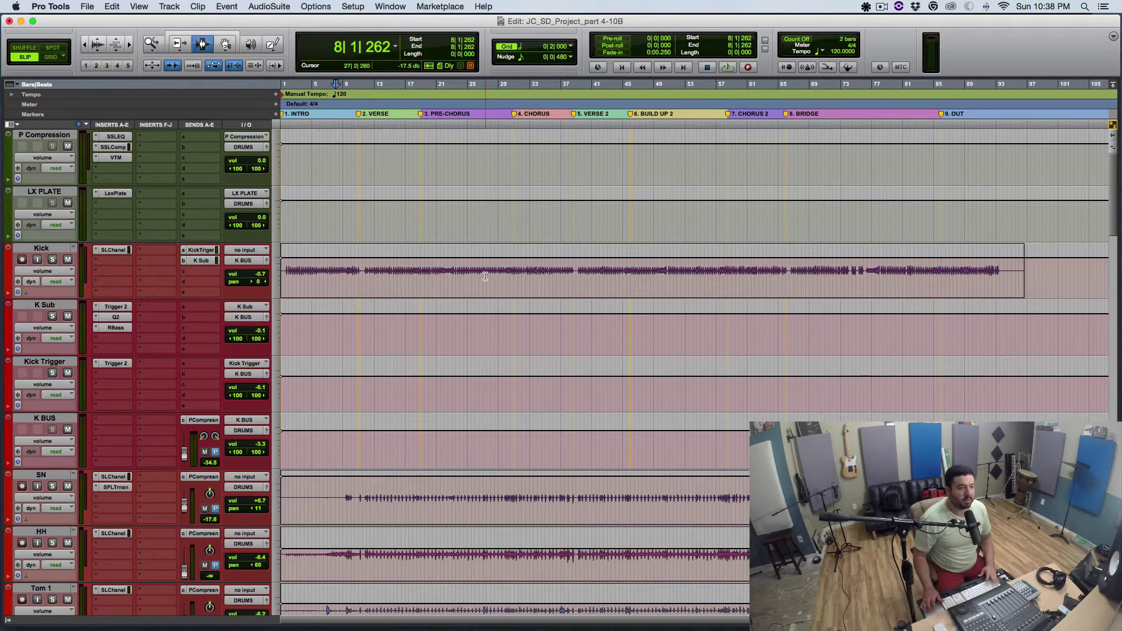
{"action": "scroll", "coordinate": [485, 277], "scroll_direction": "down", "scroll_amount": 1}
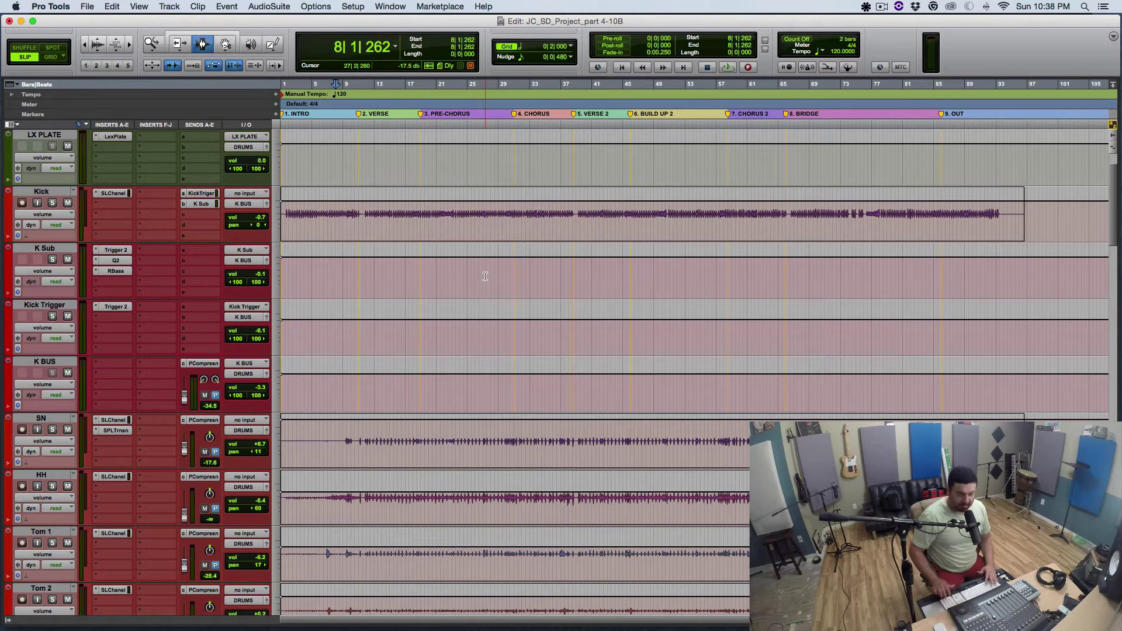
{"action": "key", "text": "space"}
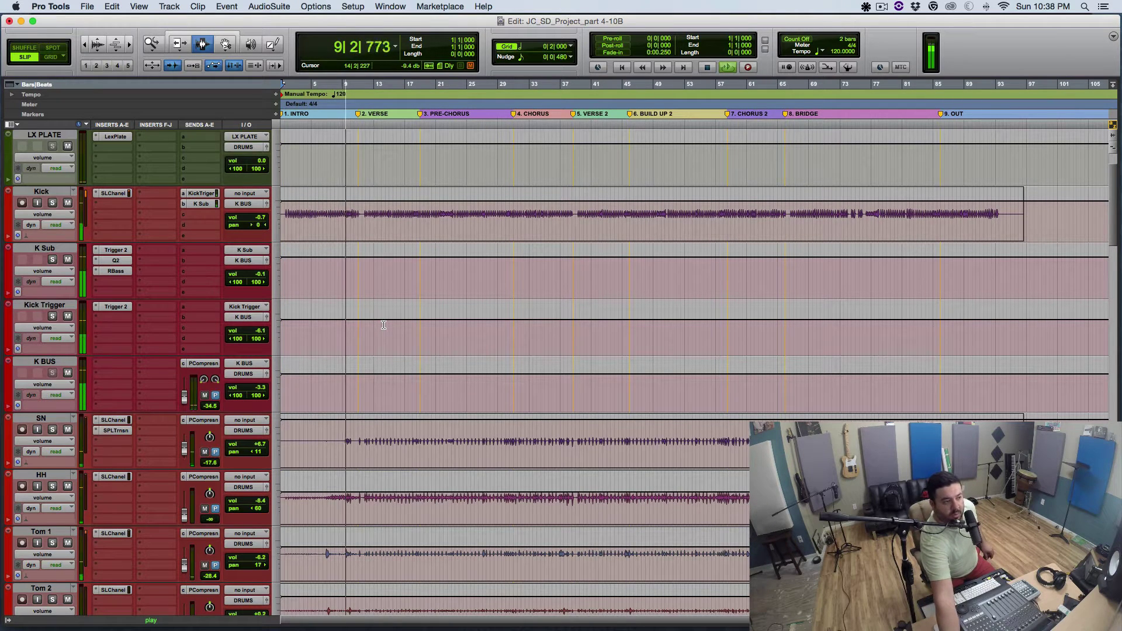
{"action": "key", "text": "Return"}
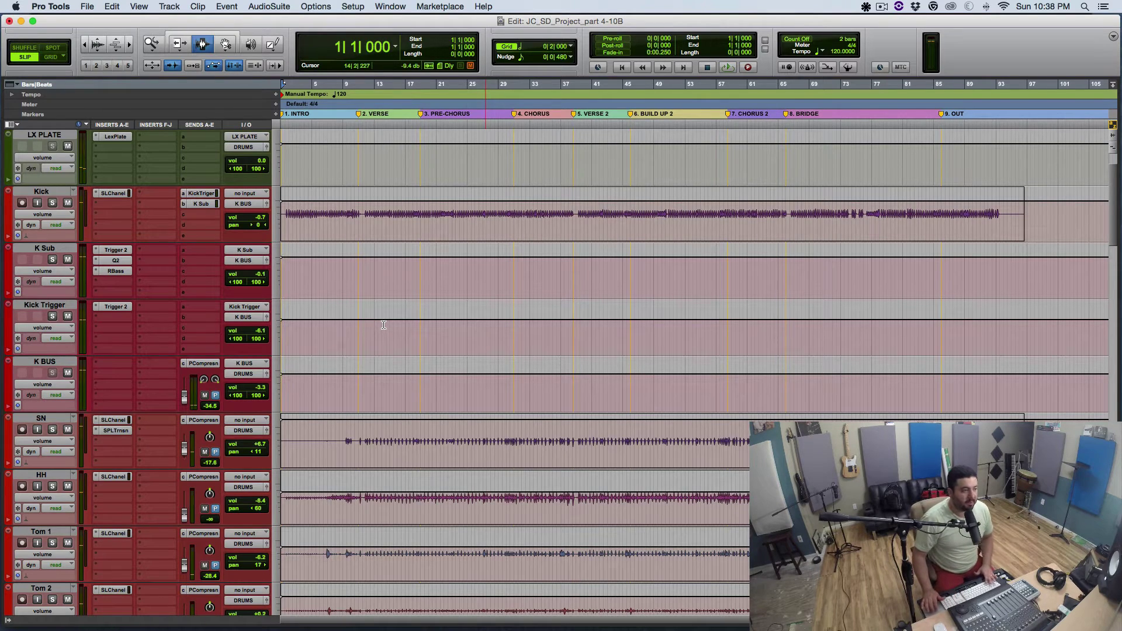
- Set the Bass DI track's automation mode to Latch
{"action": "scroll", "coordinate": [384, 325], "scroll_direction": "down", "scroll_amount": 6}
{"action": "left_click", "coordinate": [291, 496]}
{"action": "left_click", "coordinate": [55, 508]}
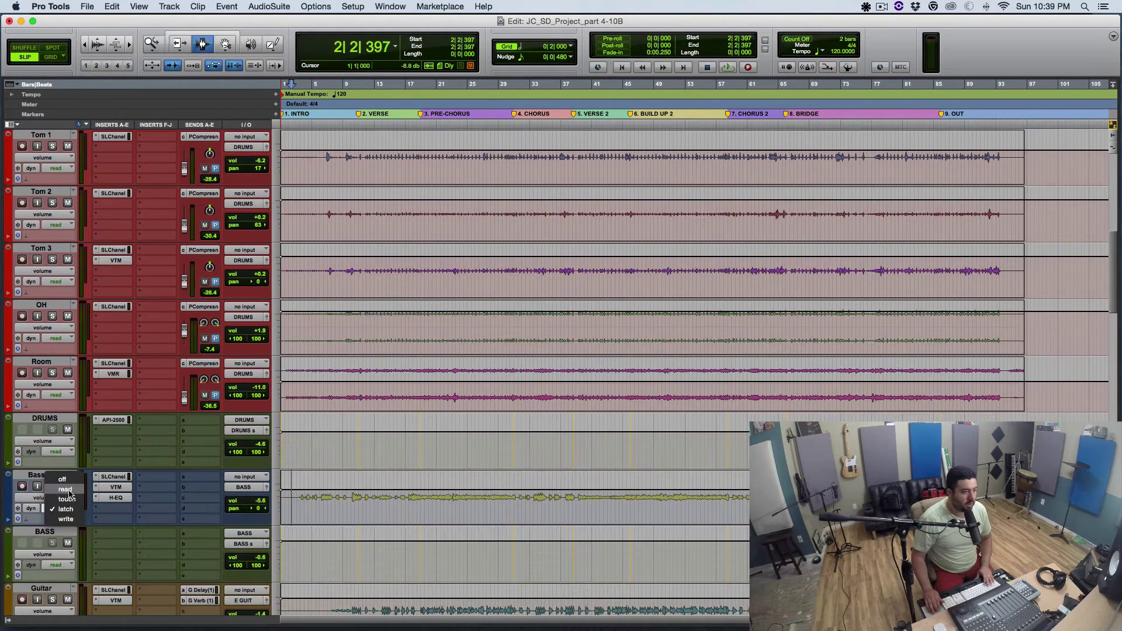
{"action": "left_click", "coordinate": [71, 518]}
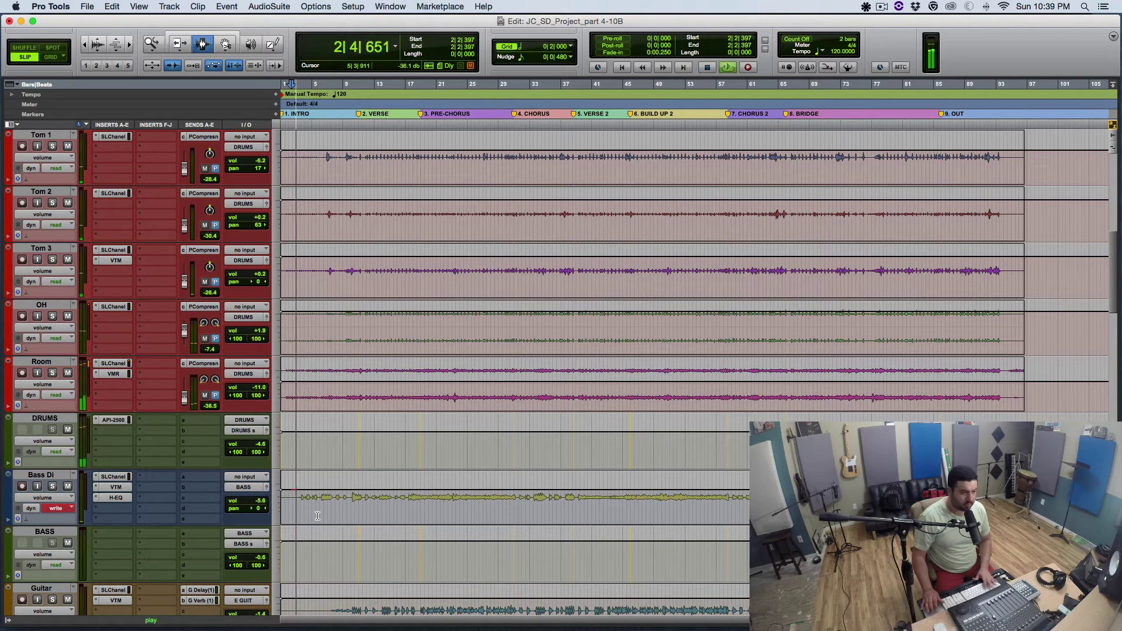
- Zoom in on the opening bars and ride Bass DI volume through intro and verse, then review
{"action": "key", "text": "super+bracketright"}
{"action": "key", "text": "super+bracketright"}
{"action": "key", "text": "space"}
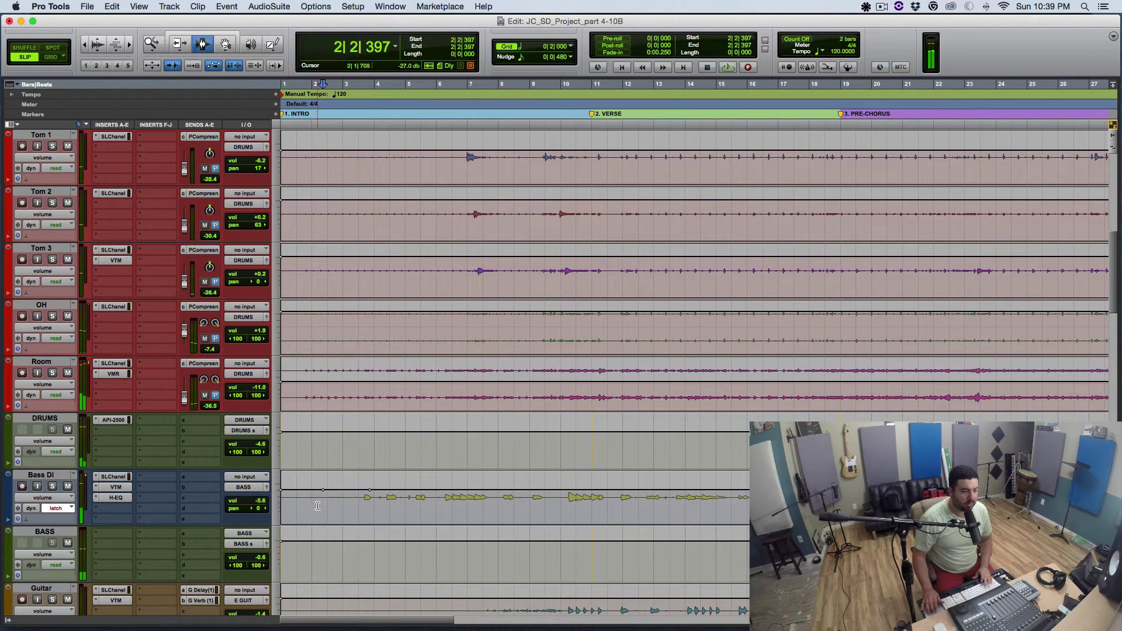
{"action": "key", "text": "space"}
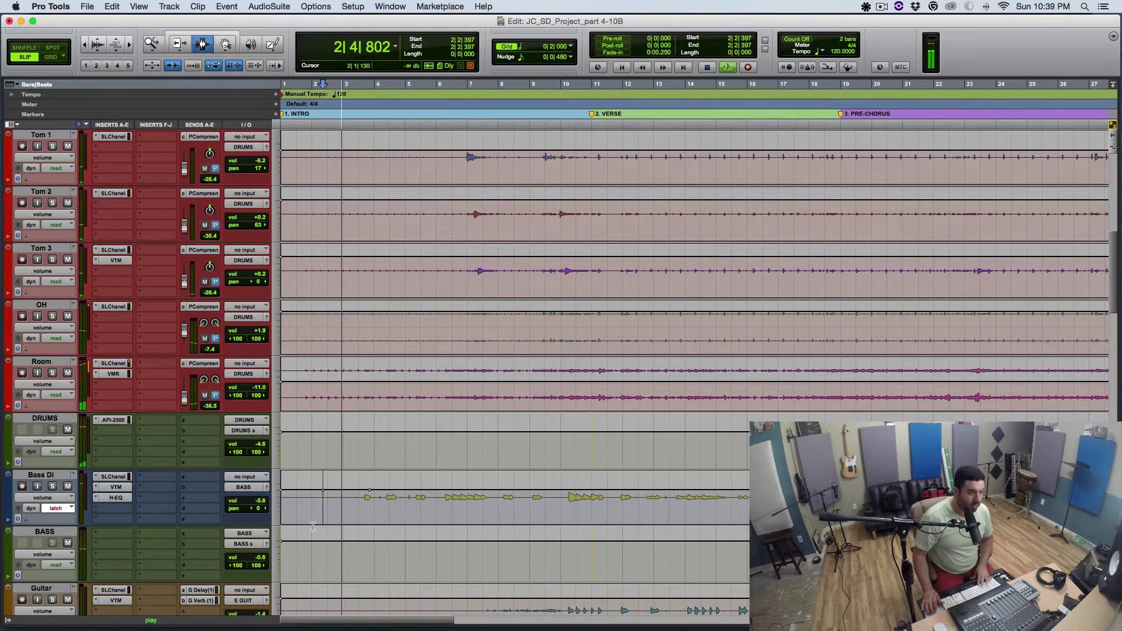
{"action": "key", "text": "space"}
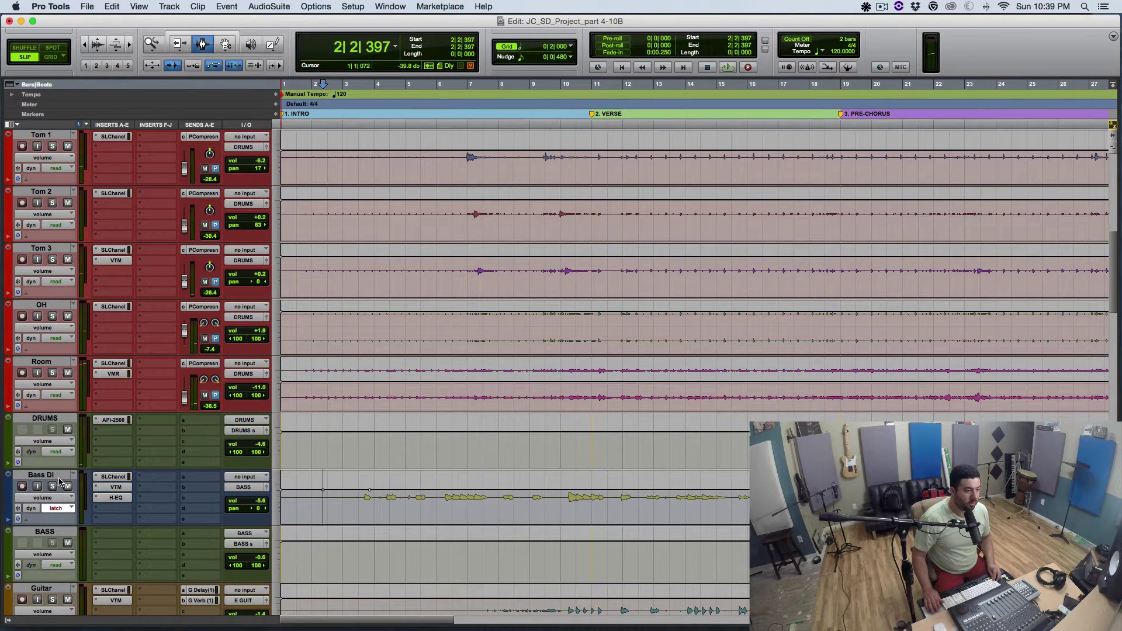
{"action": "scroll", "coordinate": [59, 481], "scroll_direction": "down", "scroll_amount": 6}
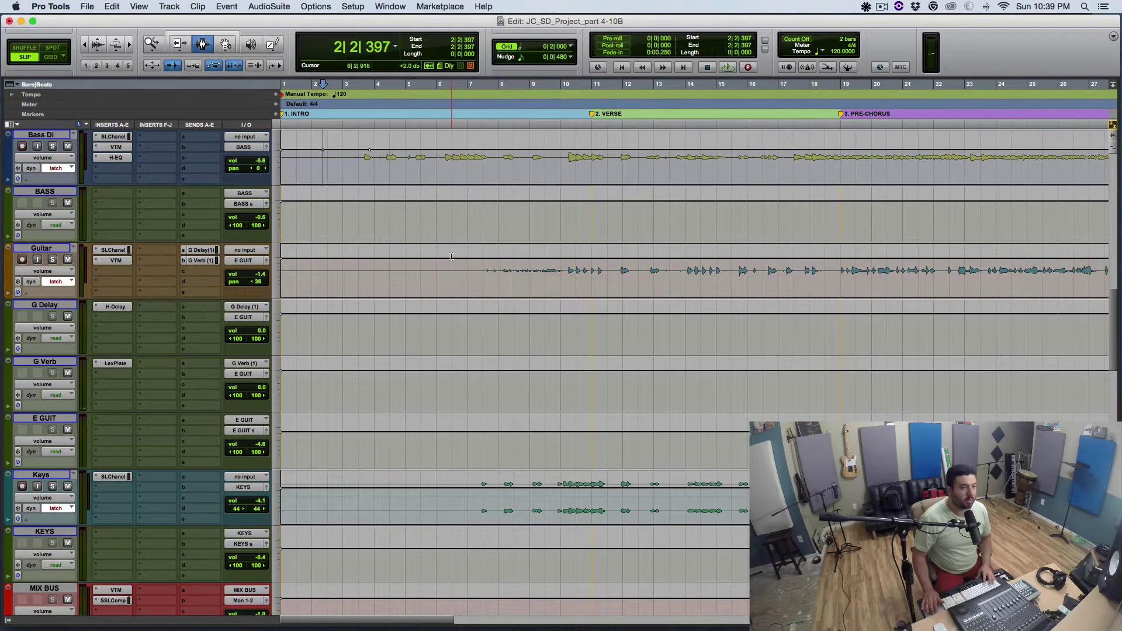
{"action": "key", "text": "space"}
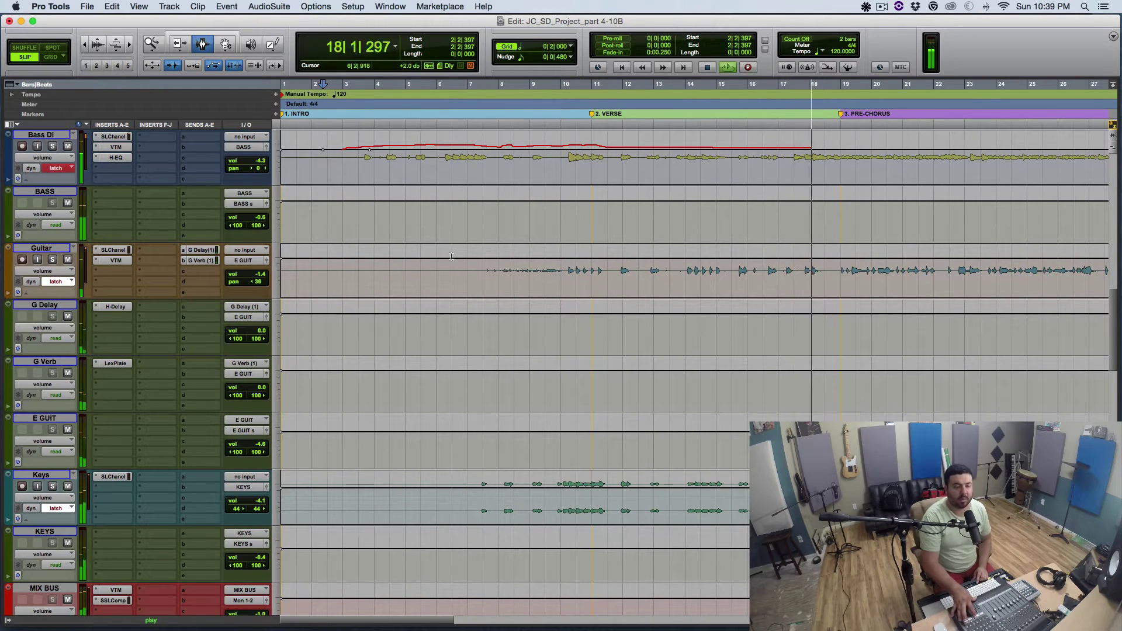
{"action": "key", "text": "space"}
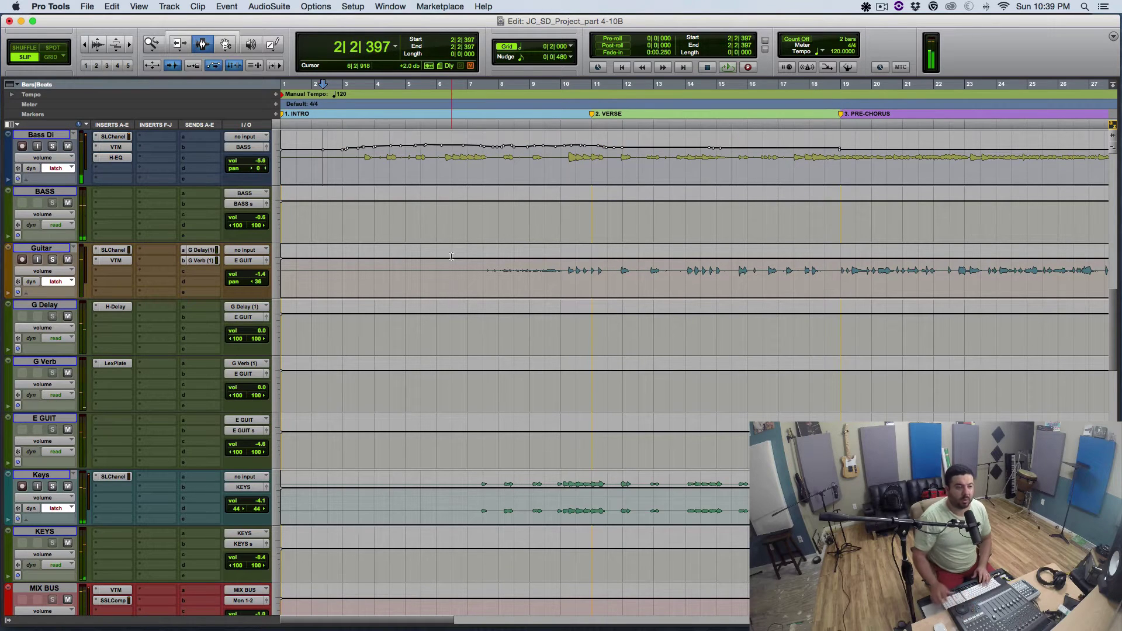
{"action": "key", "text": "space"}
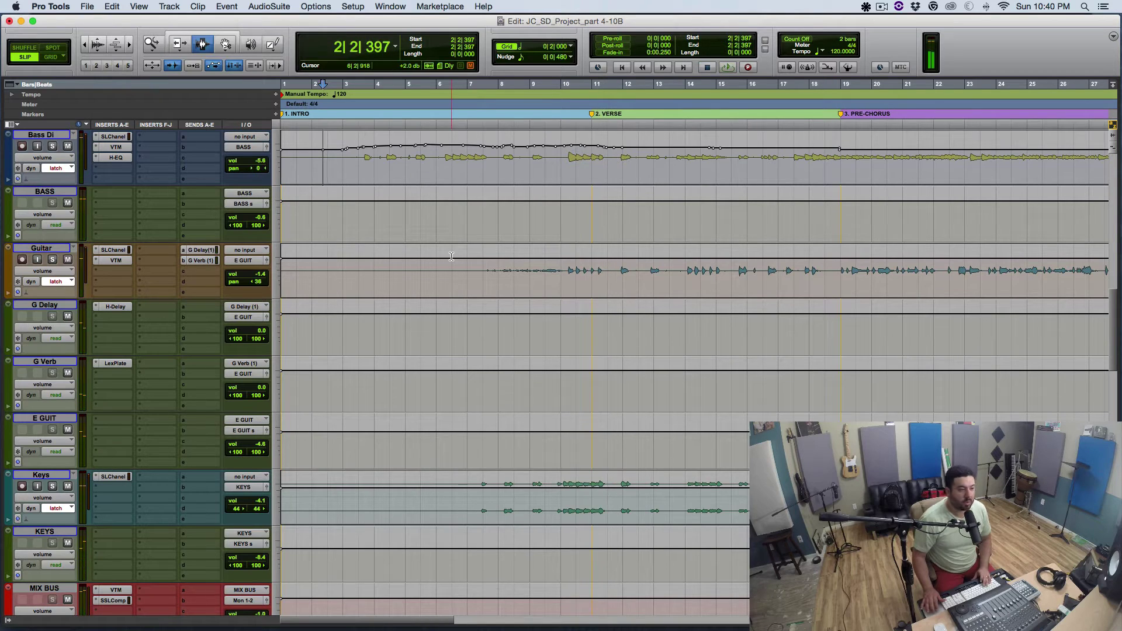
- Write a Latch volume lift on Guitar around bars 7–11, redoing the pass into the verse
{"action": "key", "text": "space"}
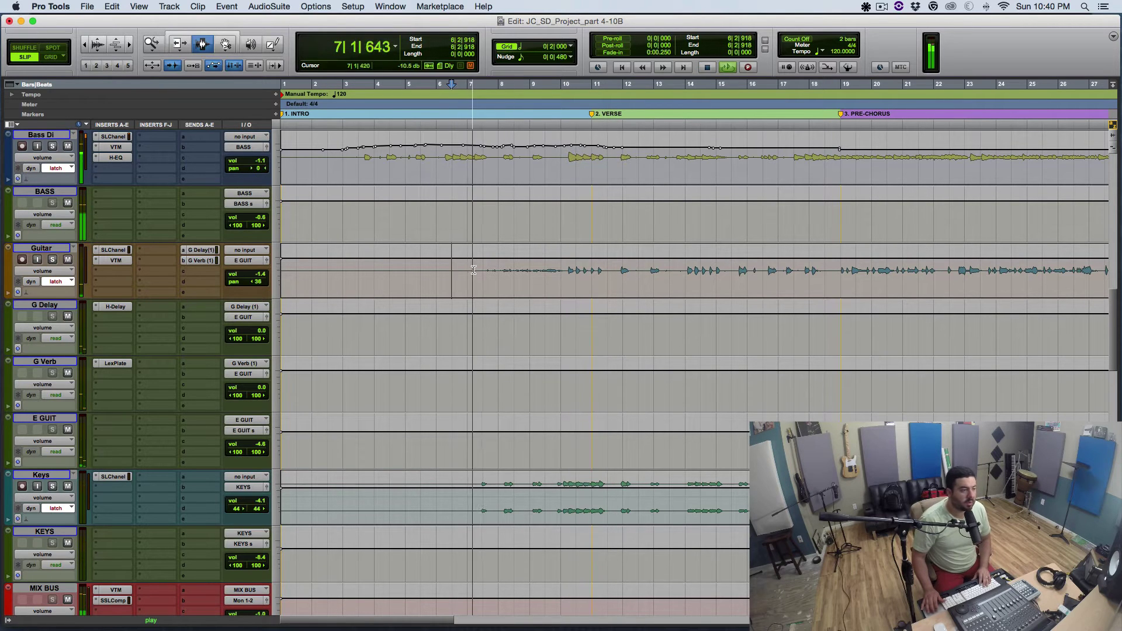
{"action": "key", "text": "space"}
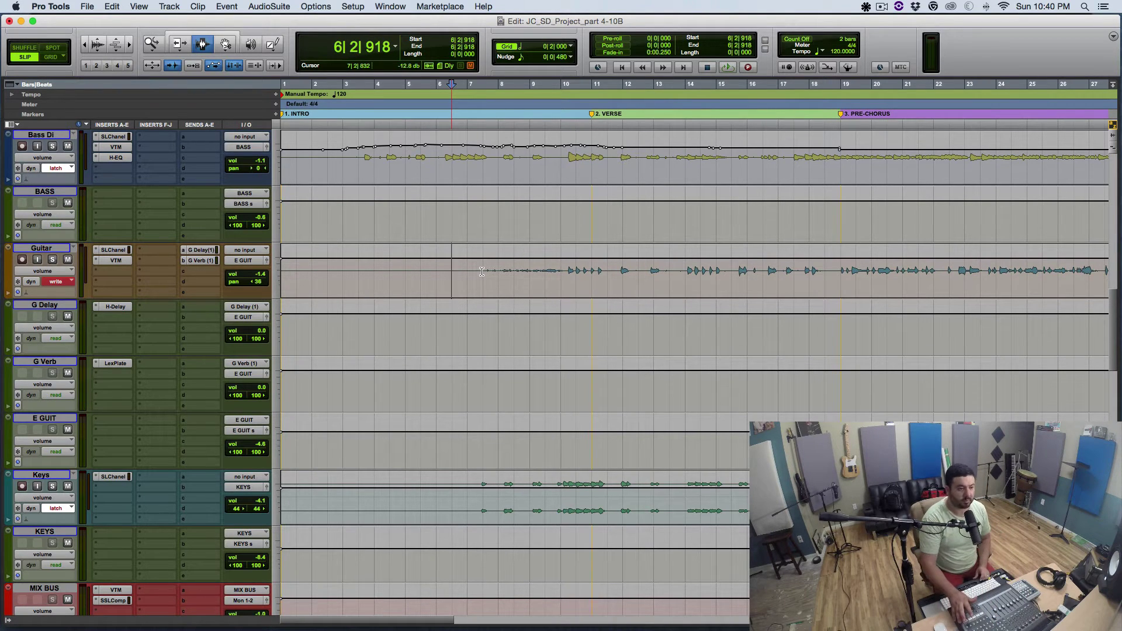
{"action": "key", "text": "space"}
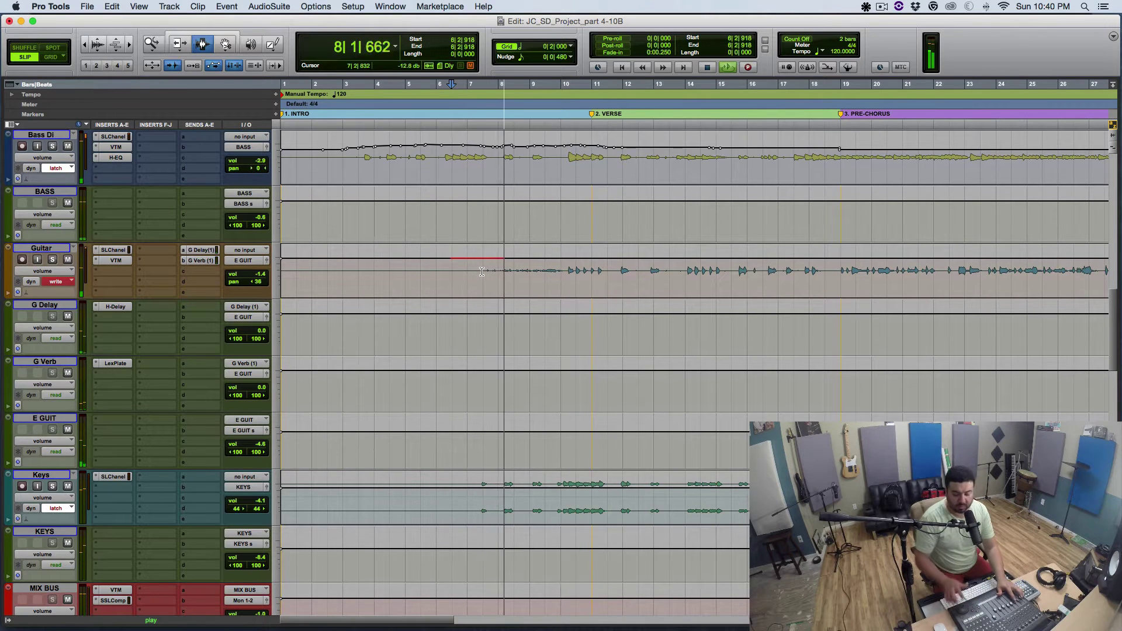
{"action": "key", "text": "space"}
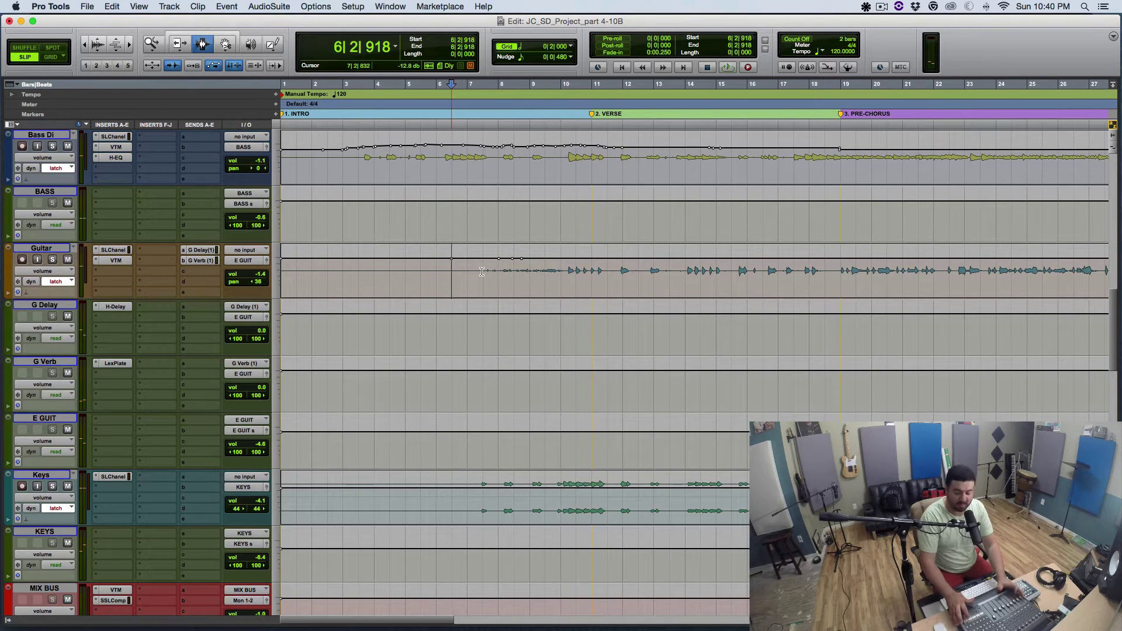
{"action": "key", "text": "space"}
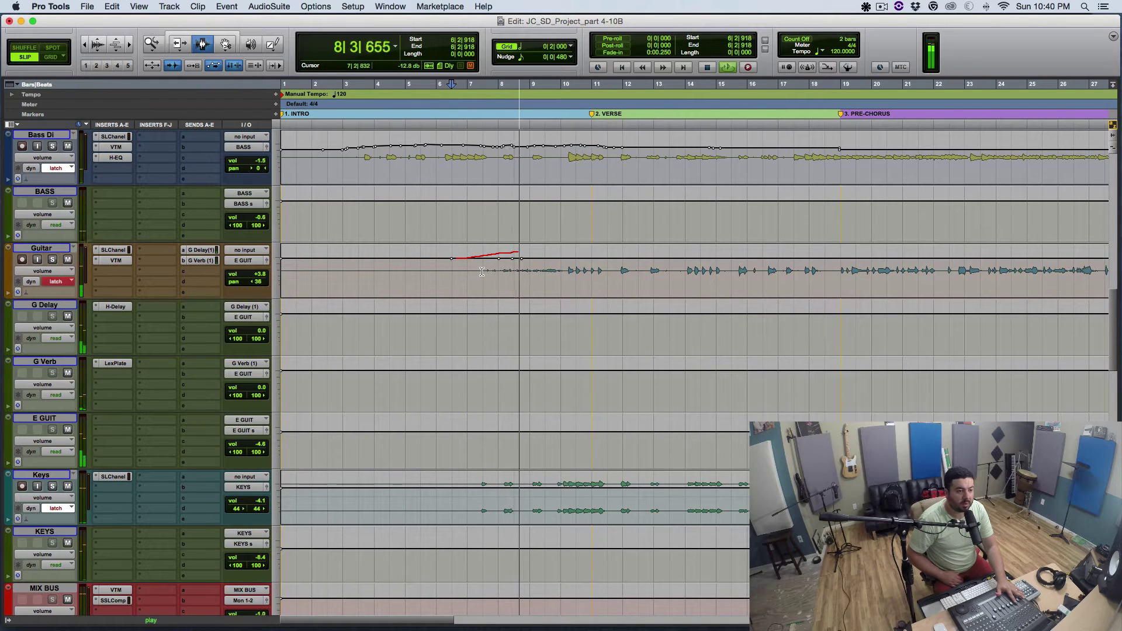
{"action": "key", "text": "space"}
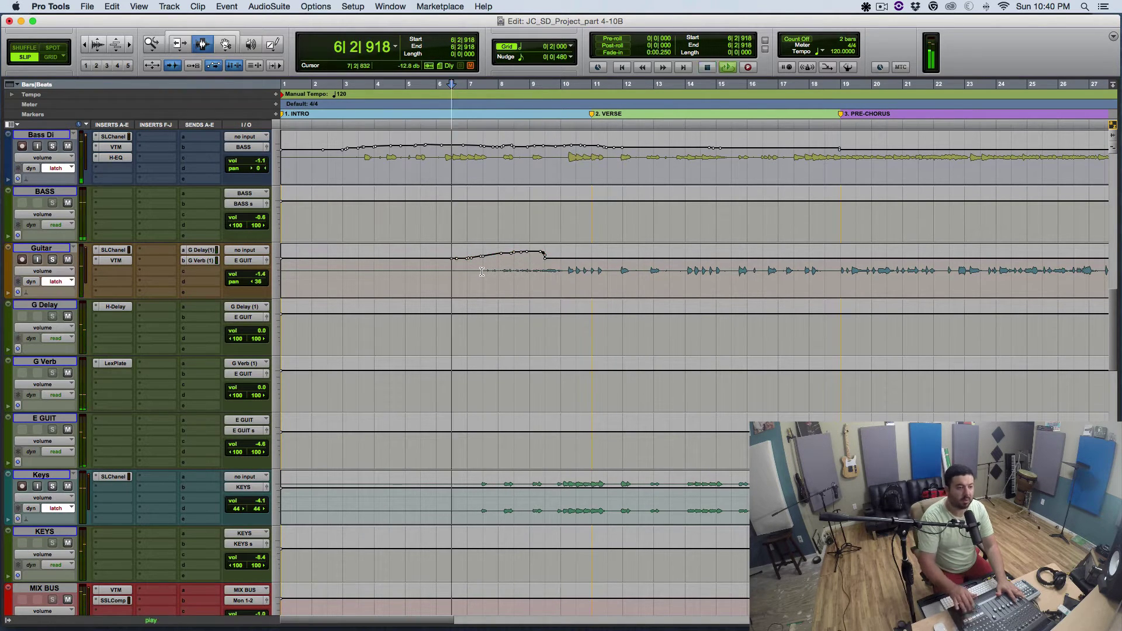
{"action": "key", "text": "space"}
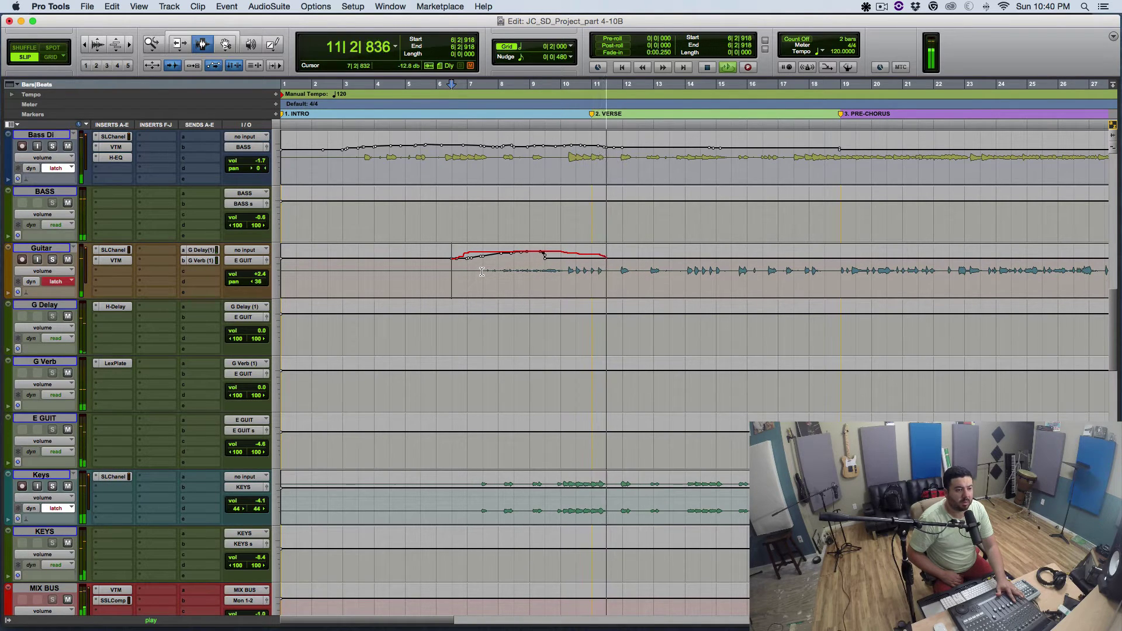
{"action": "key", "text": "space"}
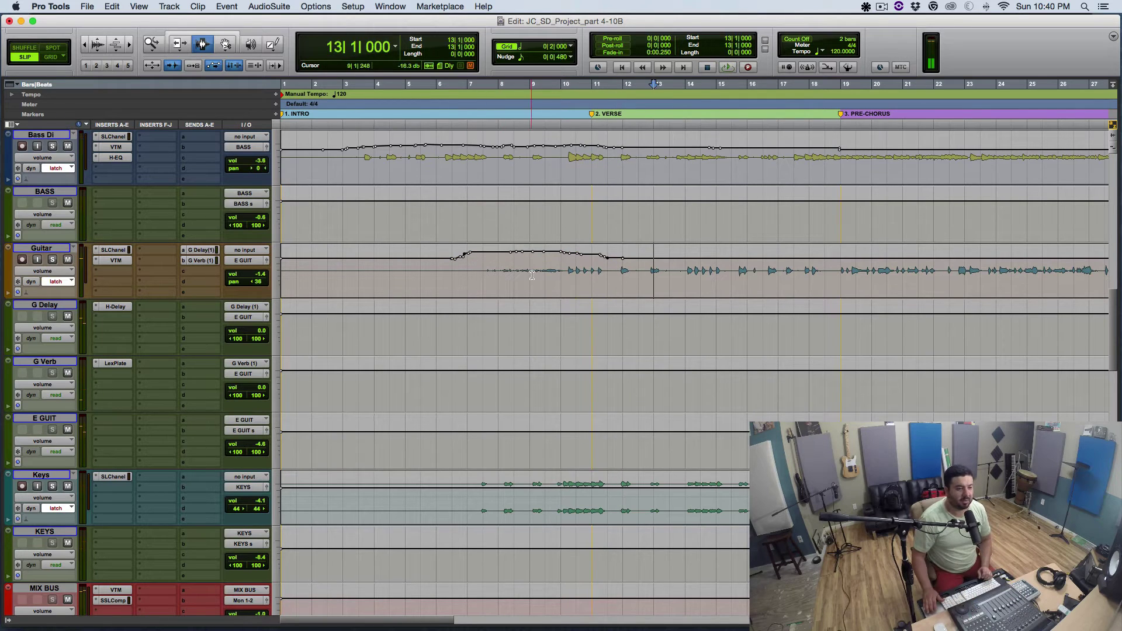
- Audition the Guitar ride in context from bar 9, then from bar 8
{"action": "left_click", "coordinate": [550, 268]}
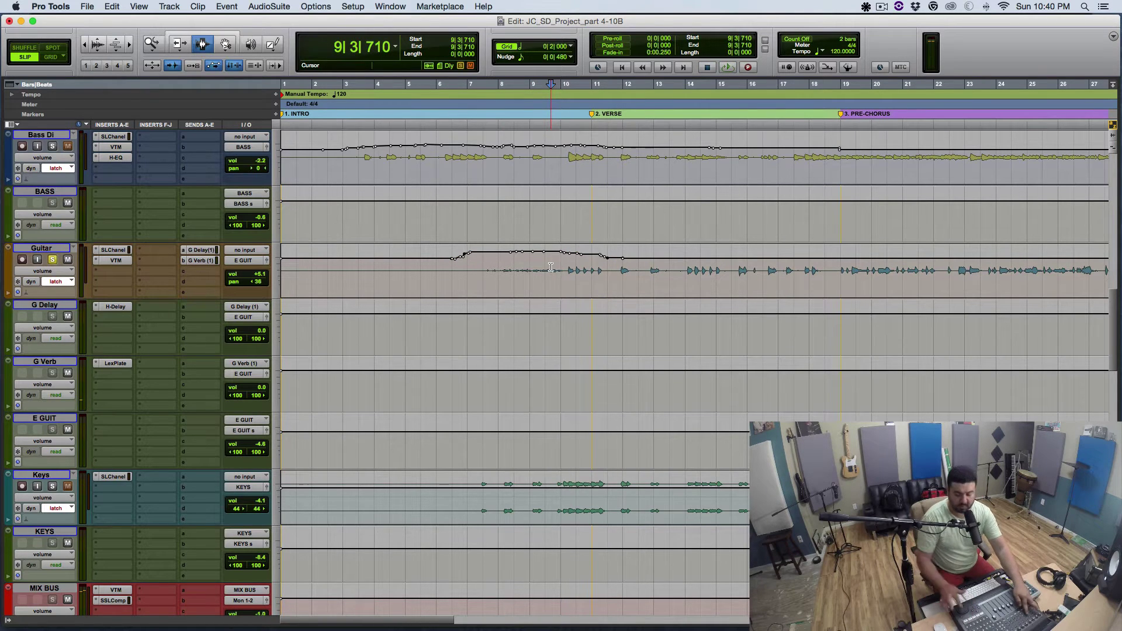
{"action": "key", "text": "space"}
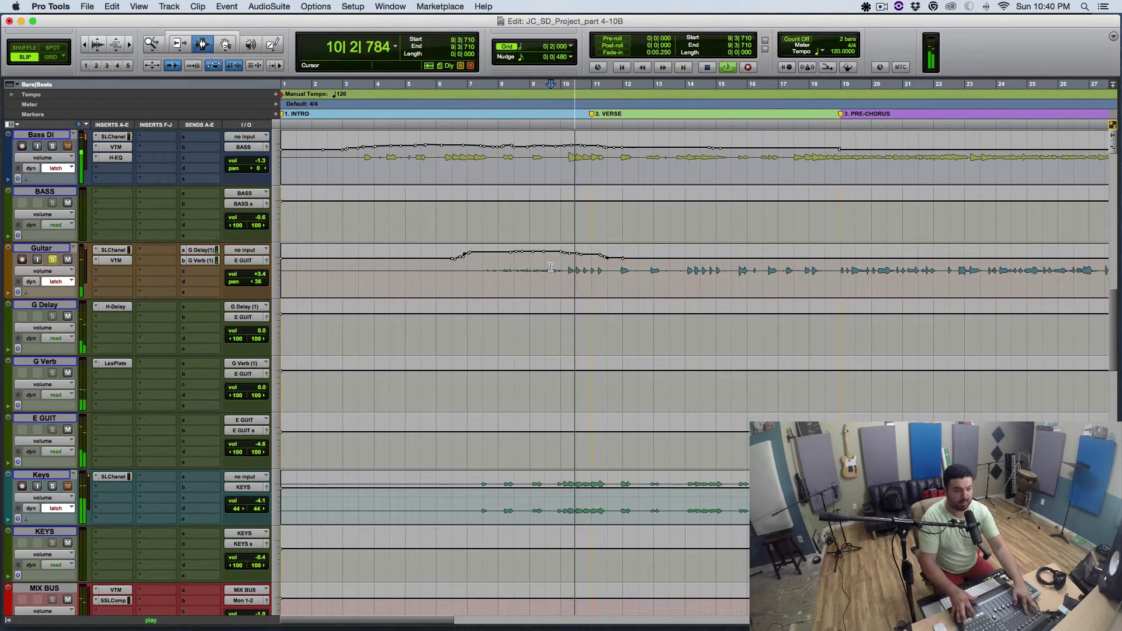
{"action": "key", "text": "space"}
{"action": "left_click", "coordinate": [507, 262]}
{"action": "key", "text": "space"}
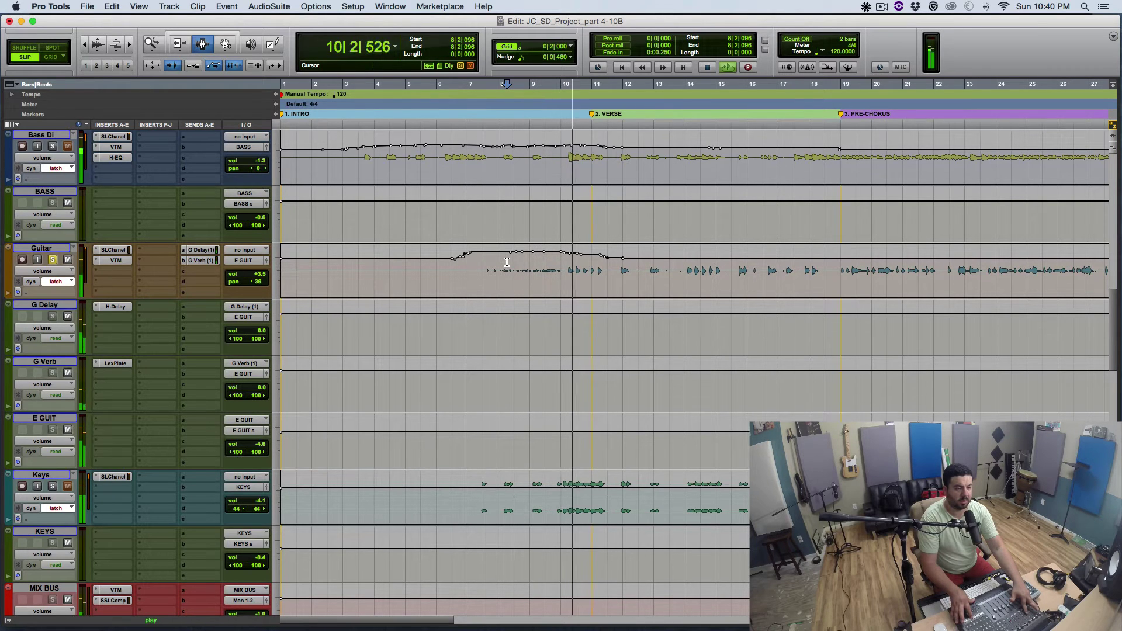
{"action": "key", "text": "space"}
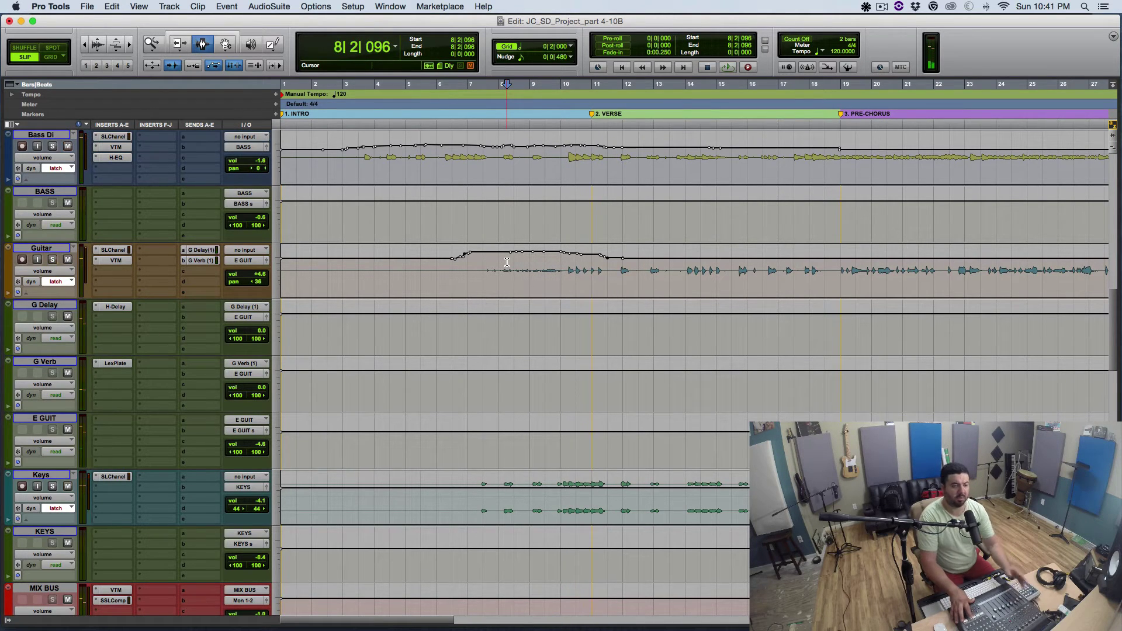
{"action": "key", "text": "space"}
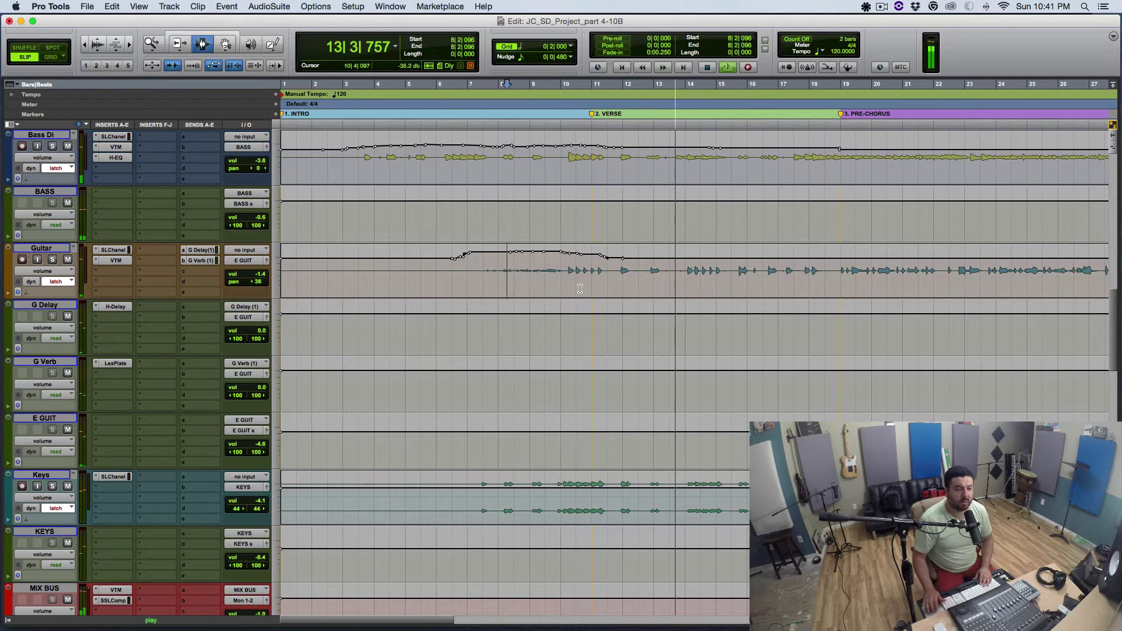
{"action": "scroll", "coordinate": [580, 288], "scroll_direction": "right", "scroll_amount": 2}
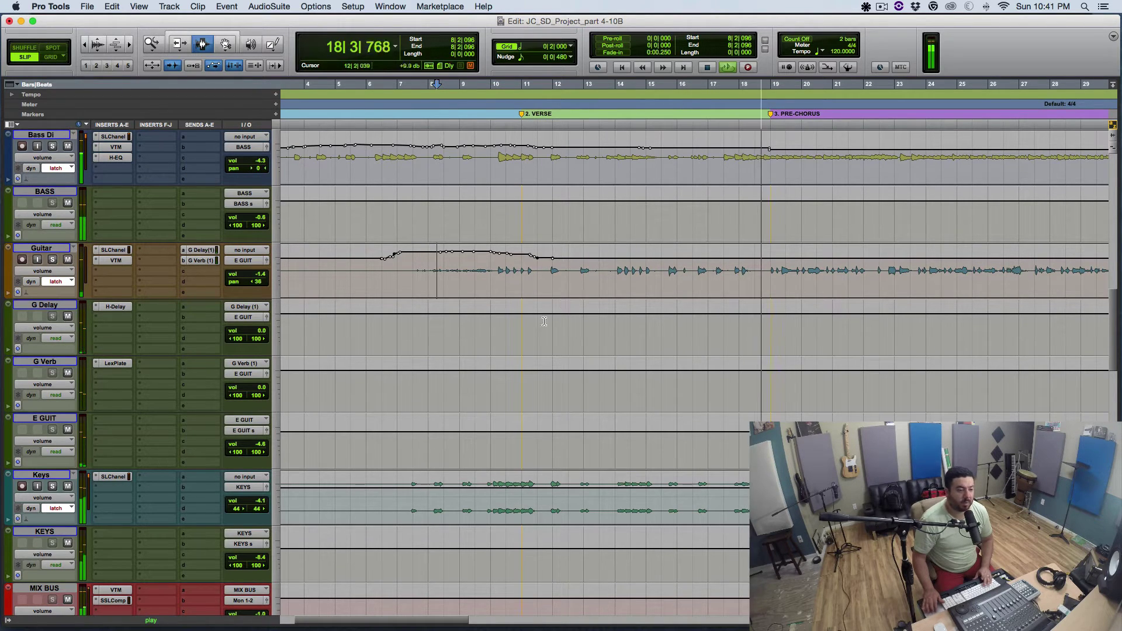
- Write a Keys volume dip near bar 7 and play it back from bar 7
{"action": "key", "text": "space"}
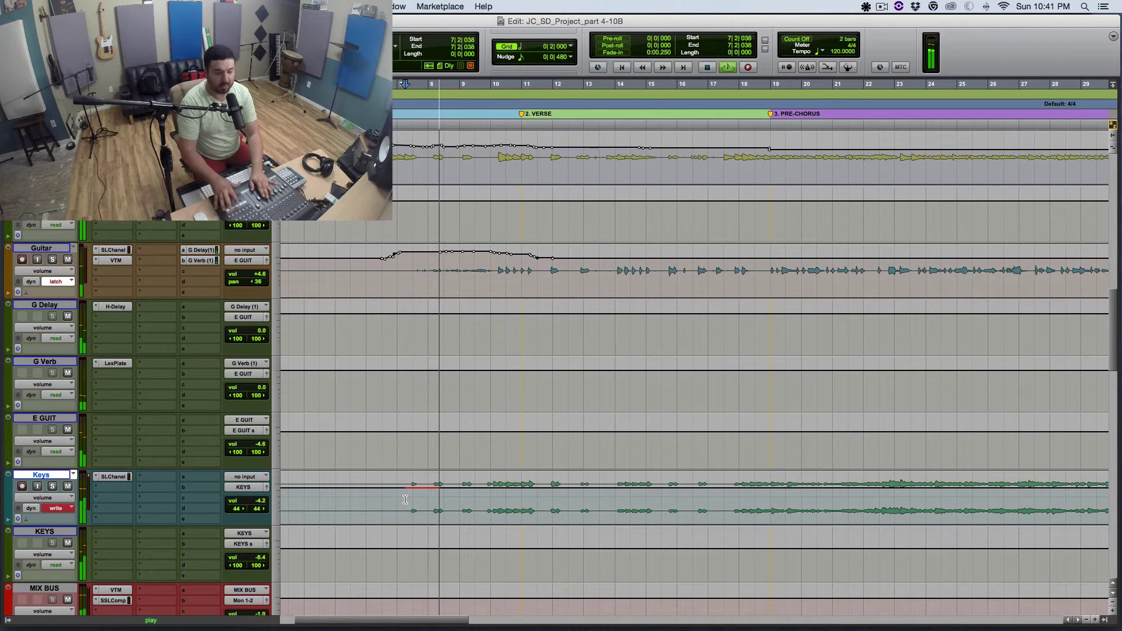
{"action": "key", "text": "space"}
{"action": "key", "text": "space"}
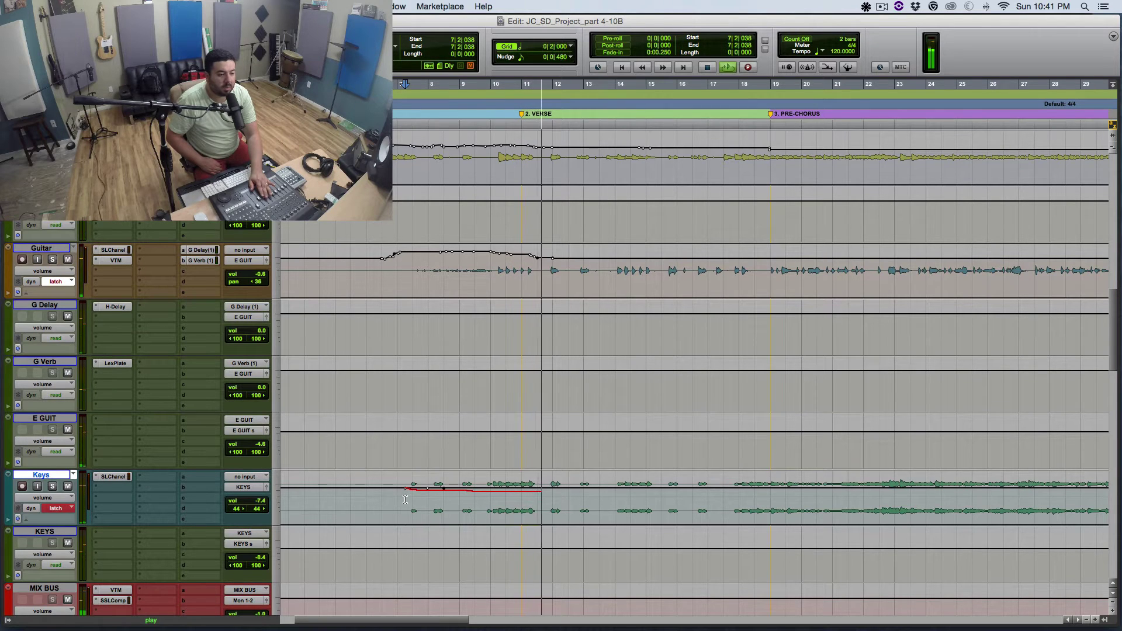
{"action": "key", "text": "space"}
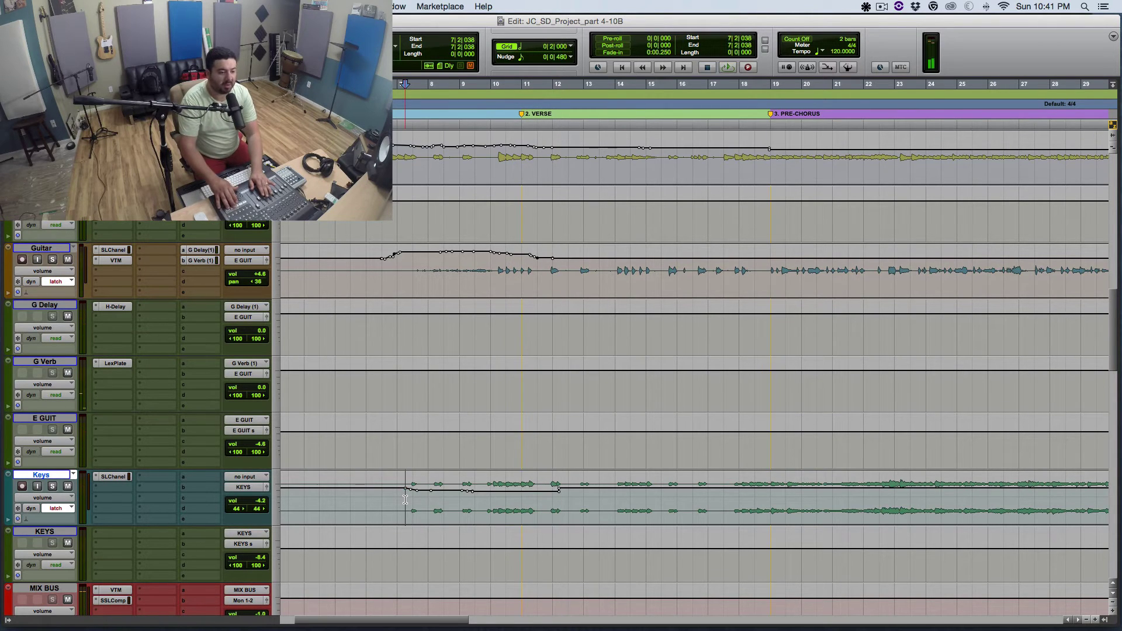
{"action": "key", "text": "space"}
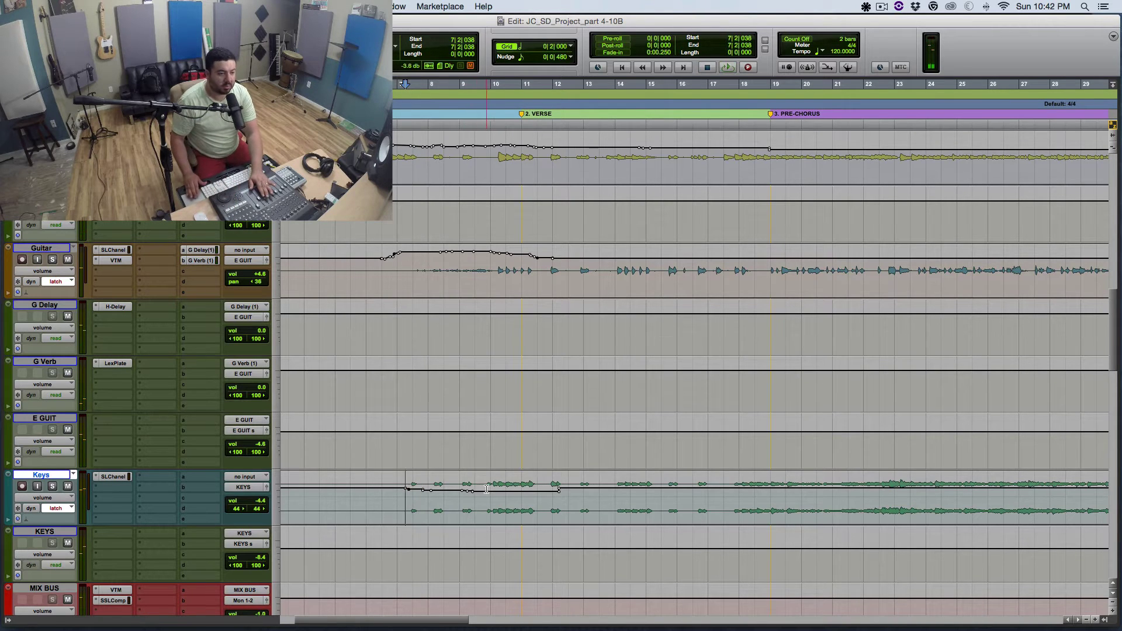
- Ride the Keys volume up from the verse to bar 19 and commit the pass
{"action": "key", "text": "space"}
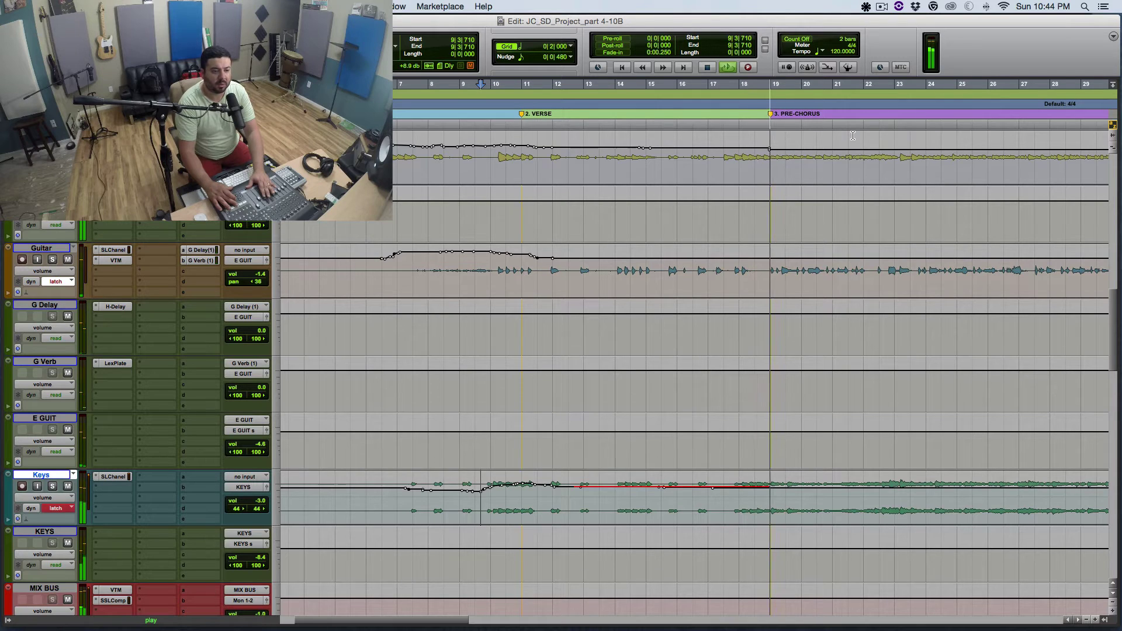
{"action": "key", "text": "space"}
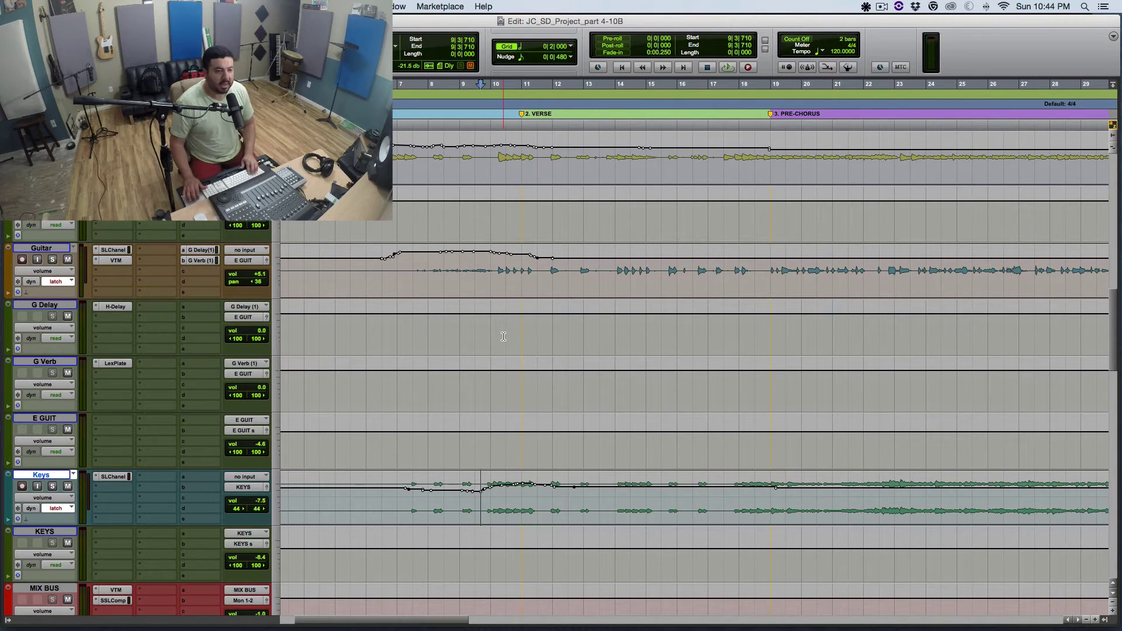
{"action": "scroll", "coordinate": [503, 337], "scroll_direction": "down", "scroll_amount": 15}
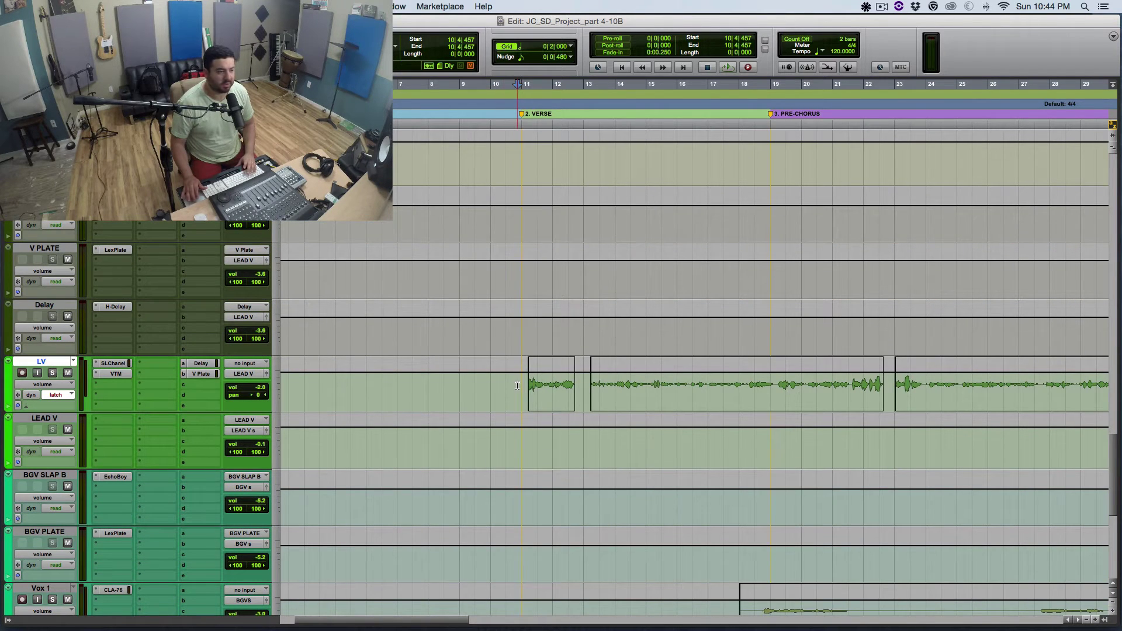
- Ride the LV lead vocal volume in Latch from bar 10 to bar 22
{"action": "scroll", "coordinate": [61, 362], "scroll_direction": "down", "scroll_amount": 5}
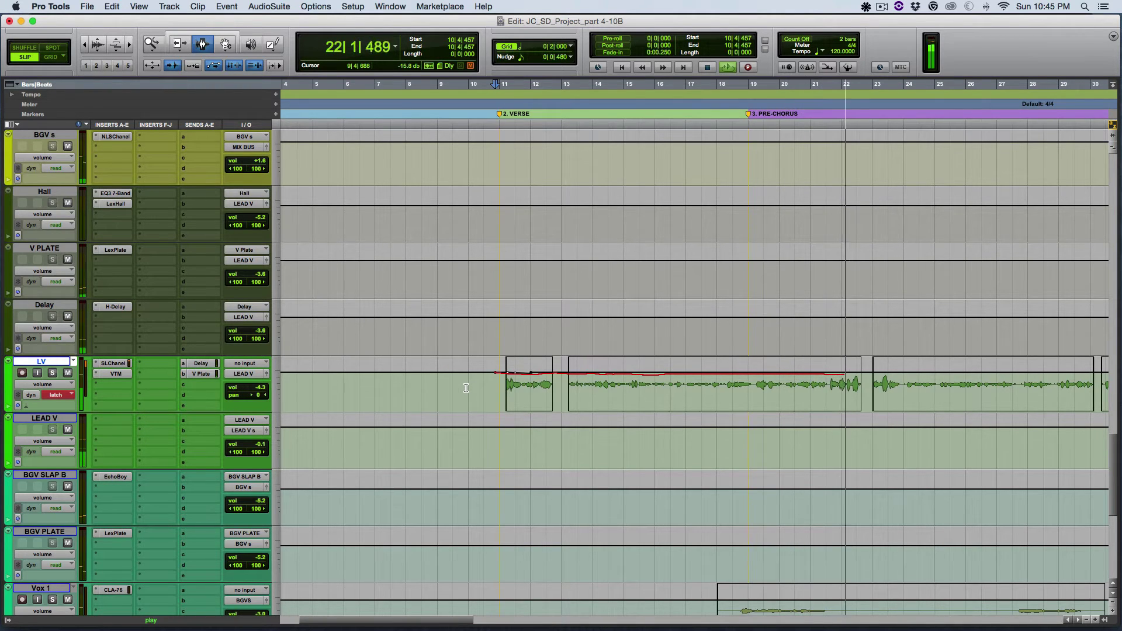
{"action": "key", "text": "space"}
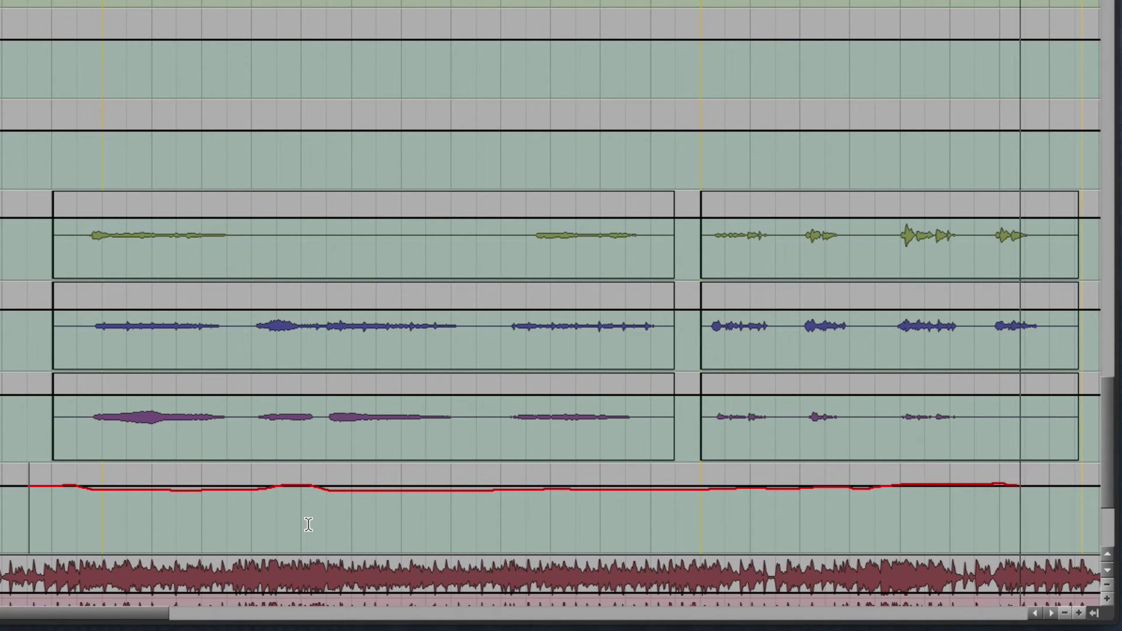
- Commit the BGVS ride through pre-chorus and chorus, then replay from bar 18 to check
{"action": "key", "text": "space"}
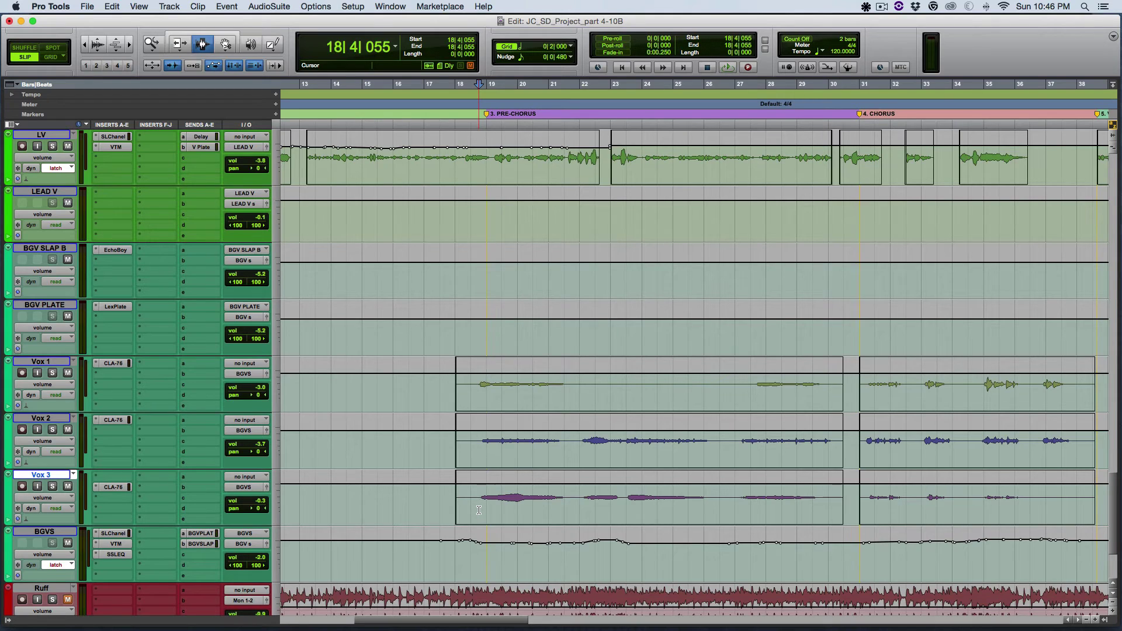
{"action": "key", "text": "space"}
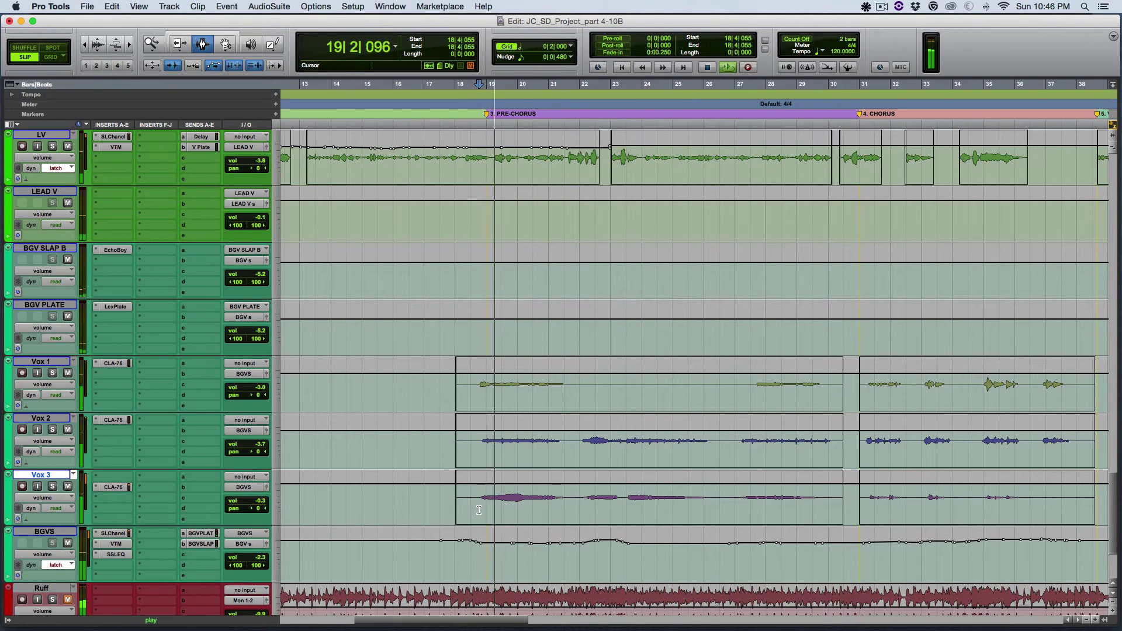
{"action": "key", "text": "space"}
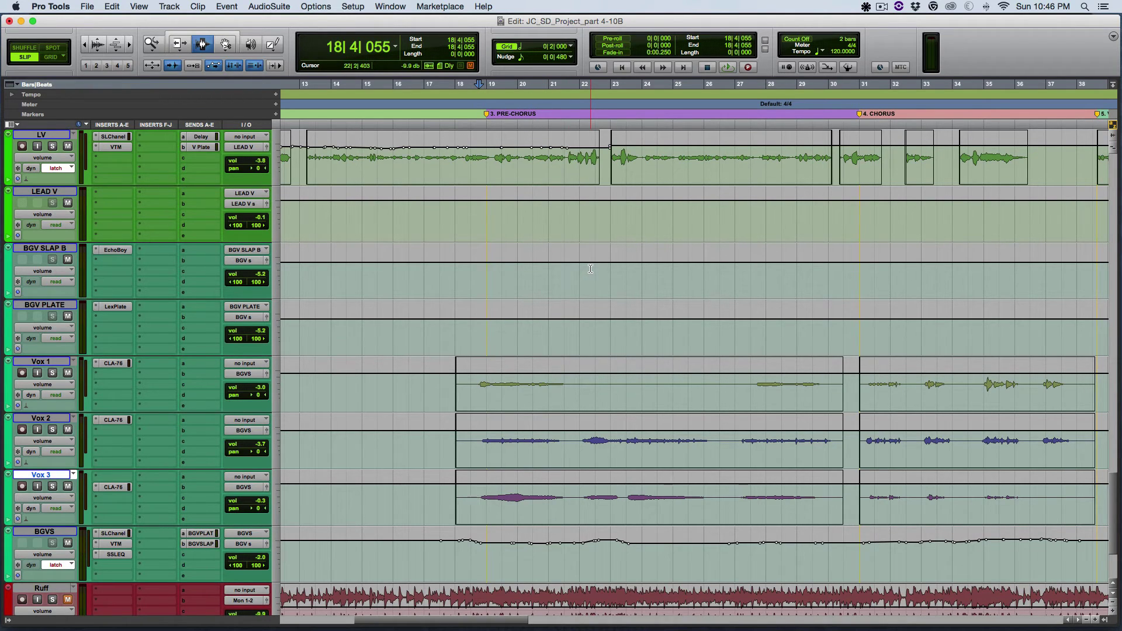
- Commit the Guitar chorus volume ride and start a Keys pass from bar 30
{"action": "scroll", "coordinate": [591, 268], "scroll_direction": "right", "scroll_amount": 3}
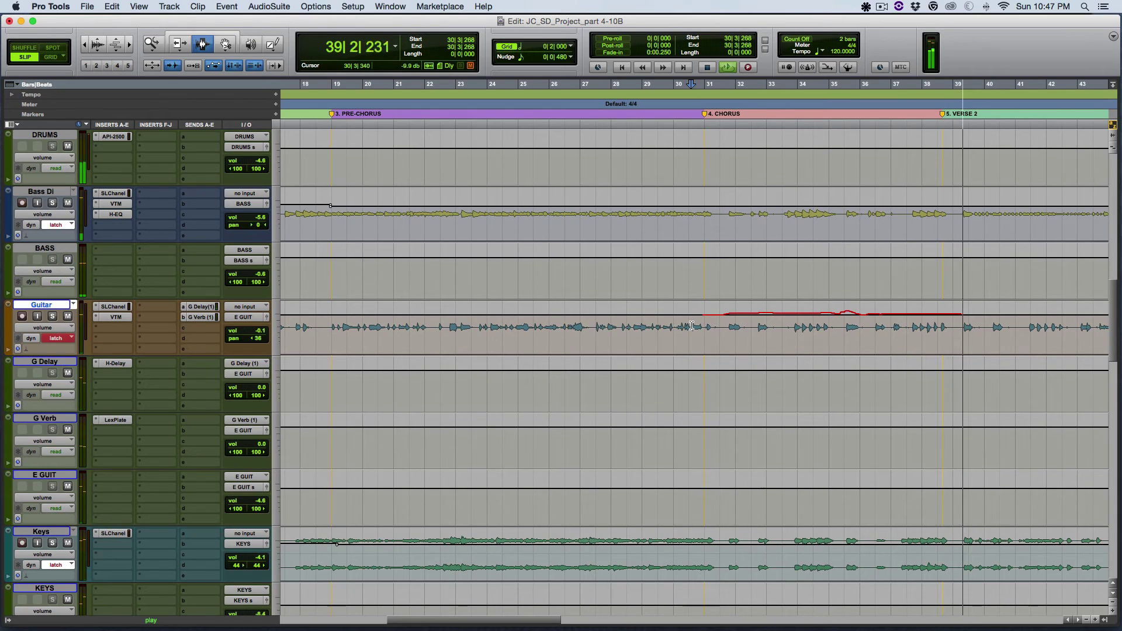
{"action": "key", "text": "space"}
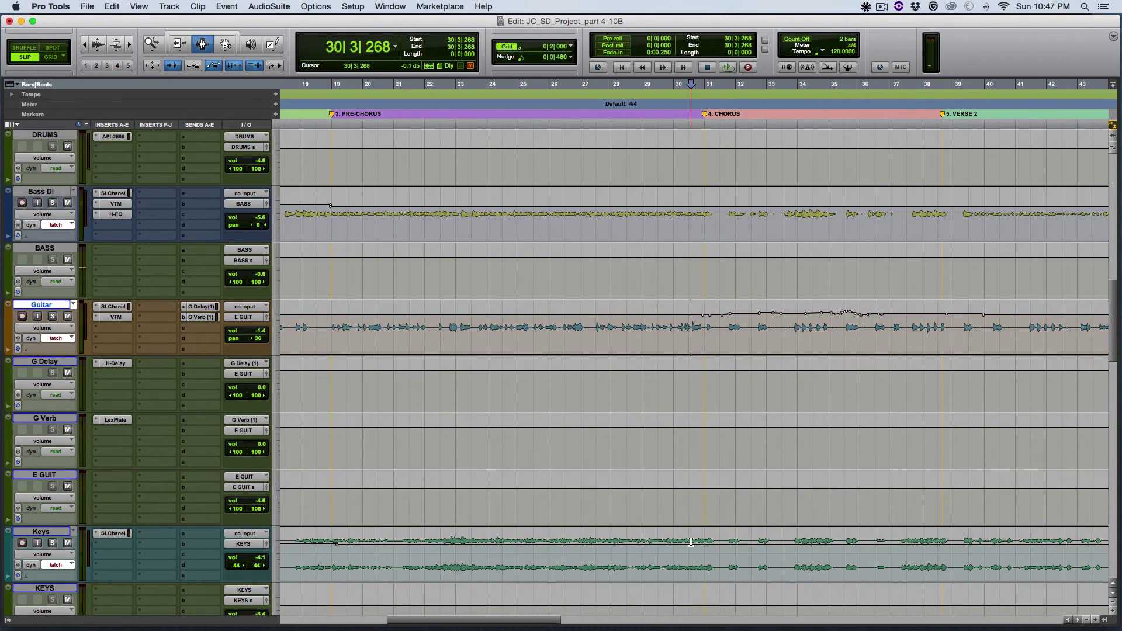
{"action": "key", "text": "space"}
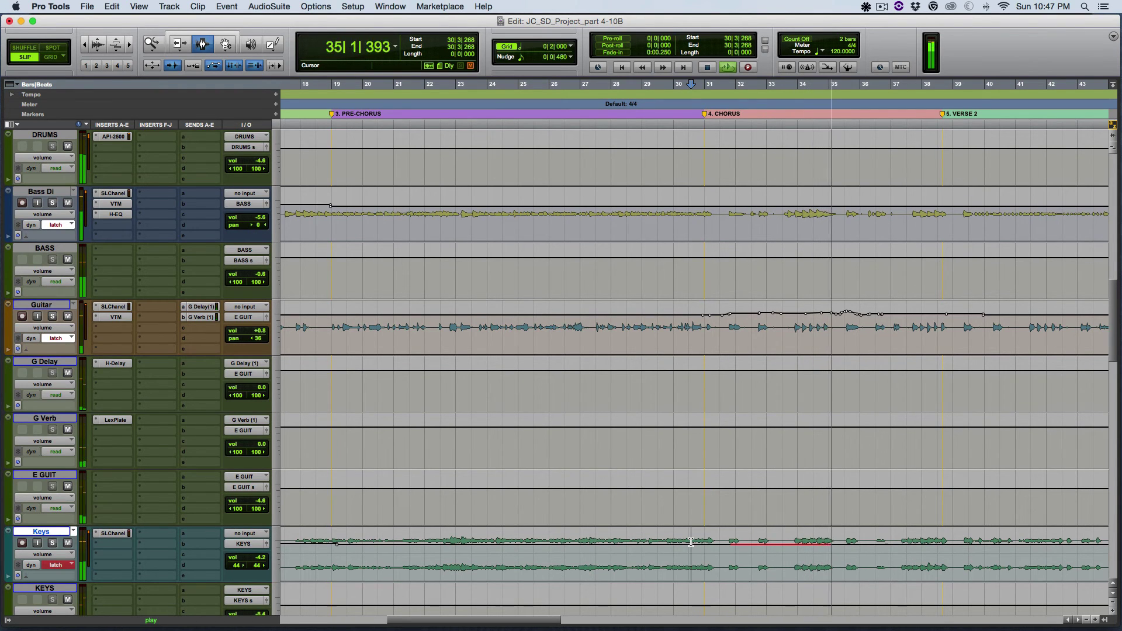
- Commit the Keys chorus ride, then write an LV ride from bar 22 through the chorus
{"action": "key", "text": "space"}
{"action": "scroll", "coordinate": [689, 537], "scroll_direction": "down", "scroll_amount": 20}
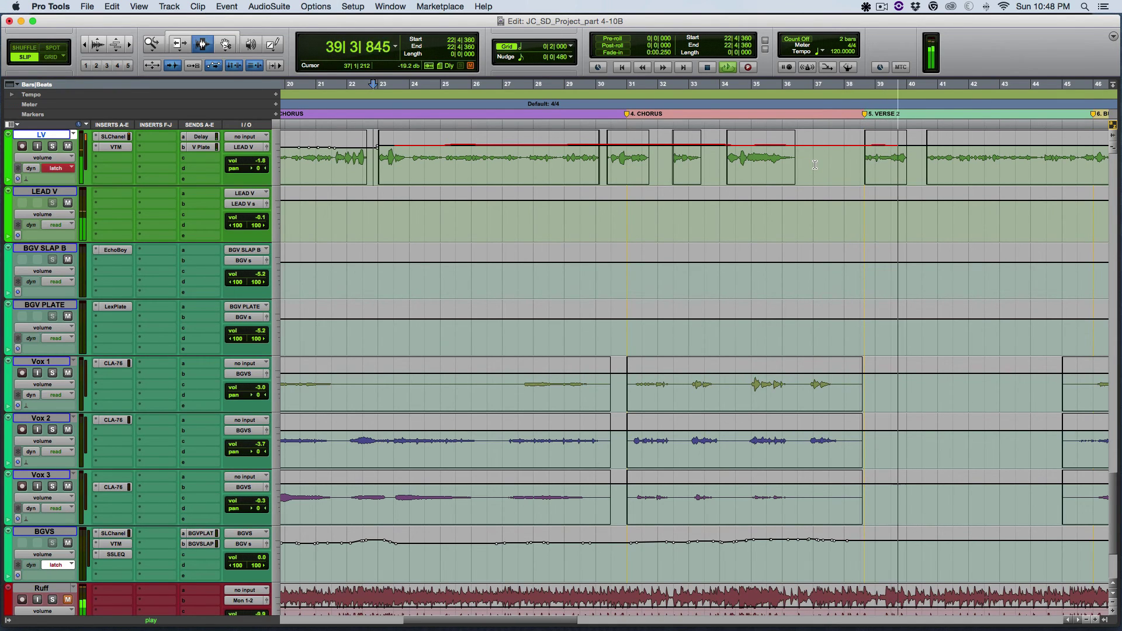
{"action": "key", "text": "space"}
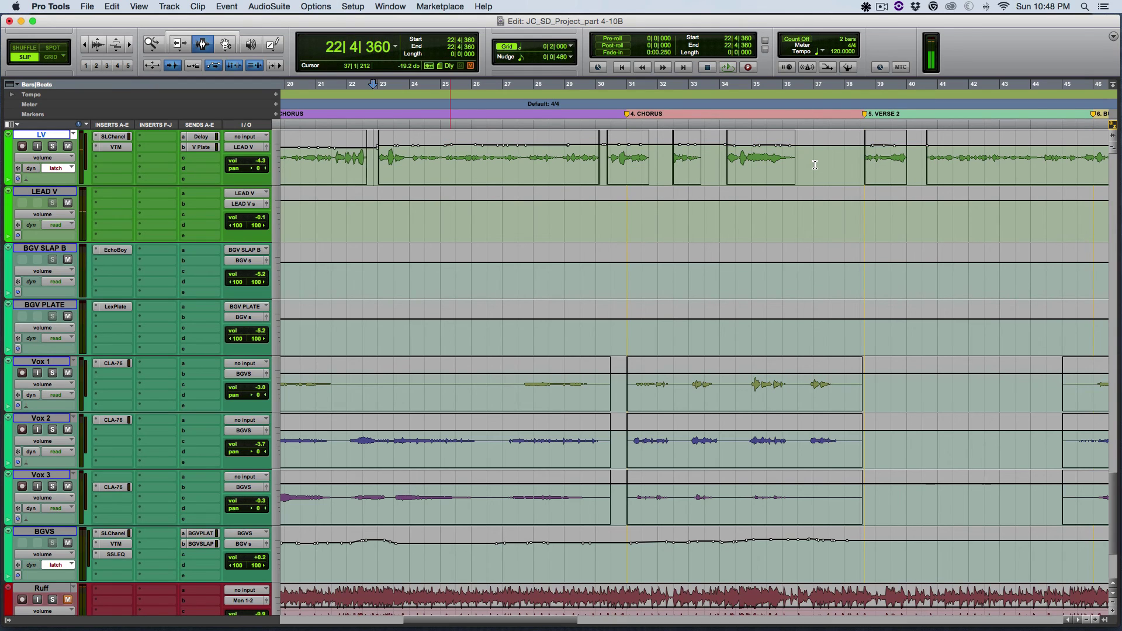
- Zoom out to the whole song and set every track height to Mini
{"action": "key", "text": "alt+a"}
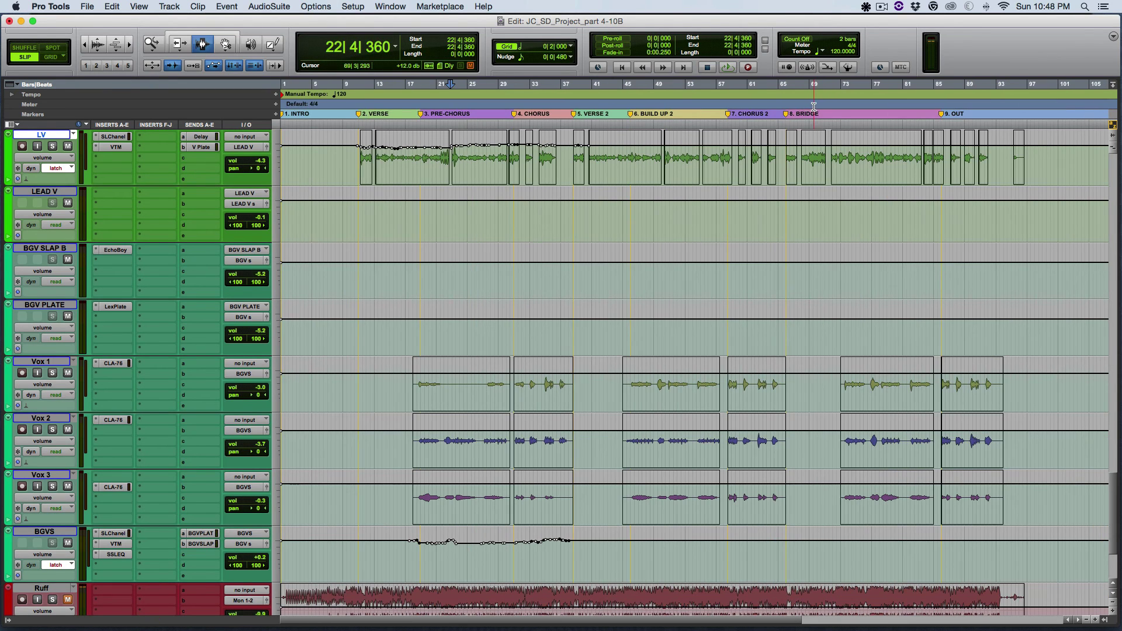
{"action": "key", "text": "ctrl+alt+super+f"}
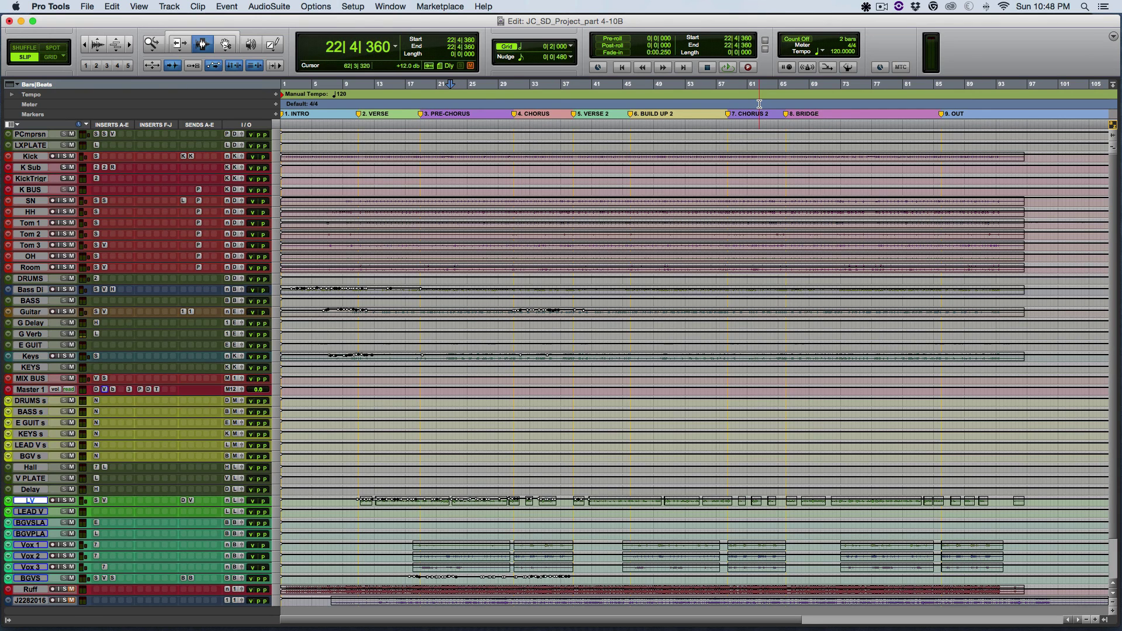